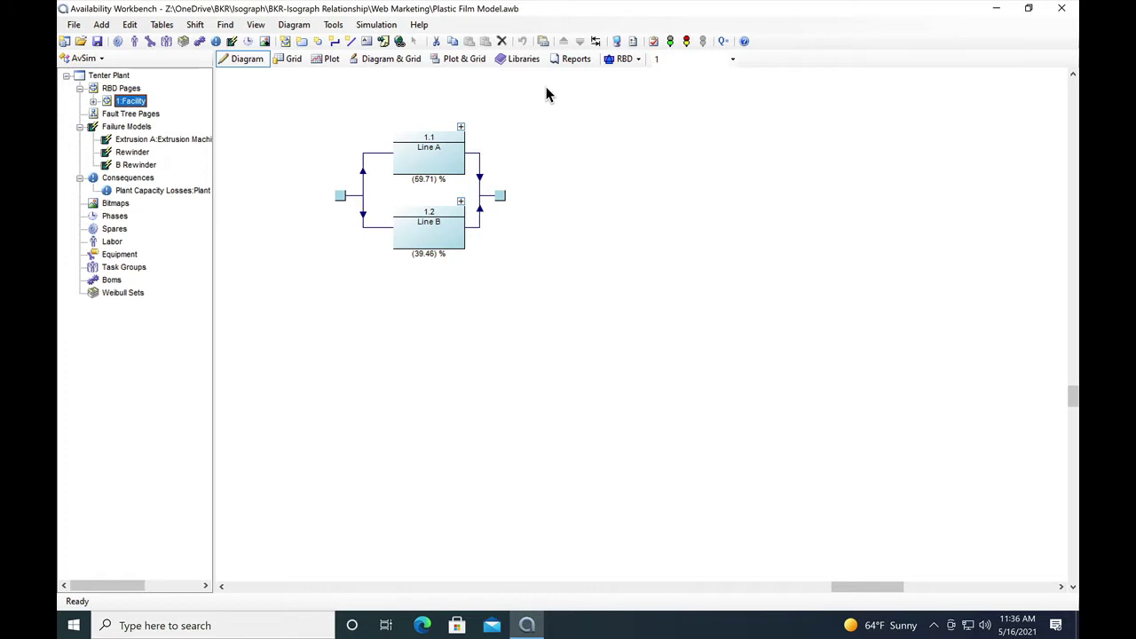
# - Drill down to Tenter Machine A's seven Line A stages and review Line A Pellet Feed's rules
pyautogui.click(461, 126)
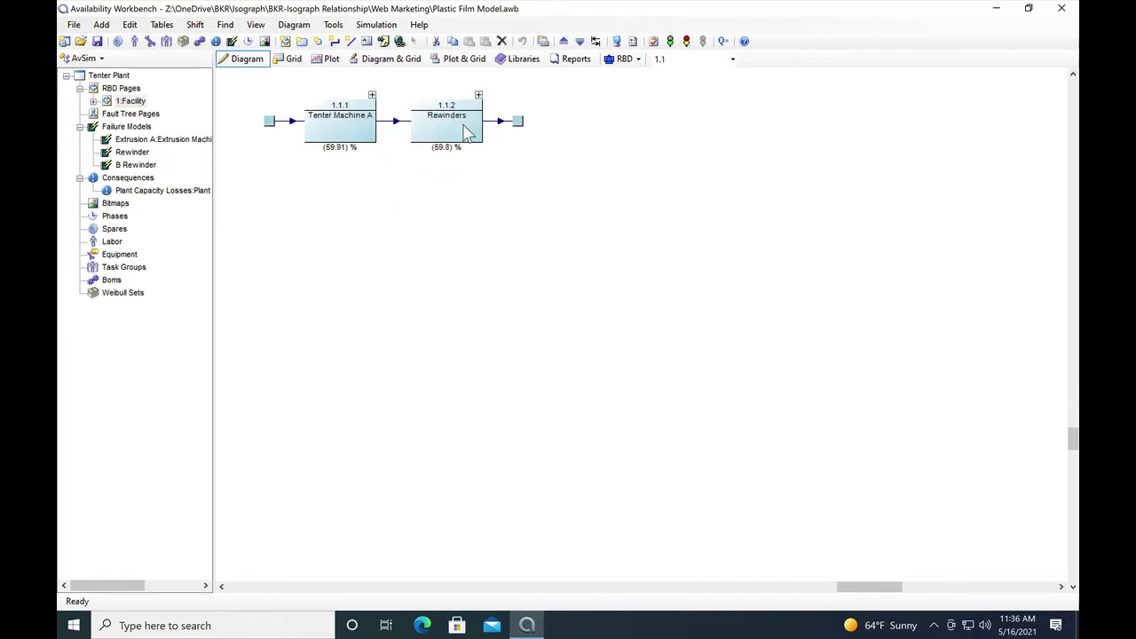
pyautogui.click(372, 94)
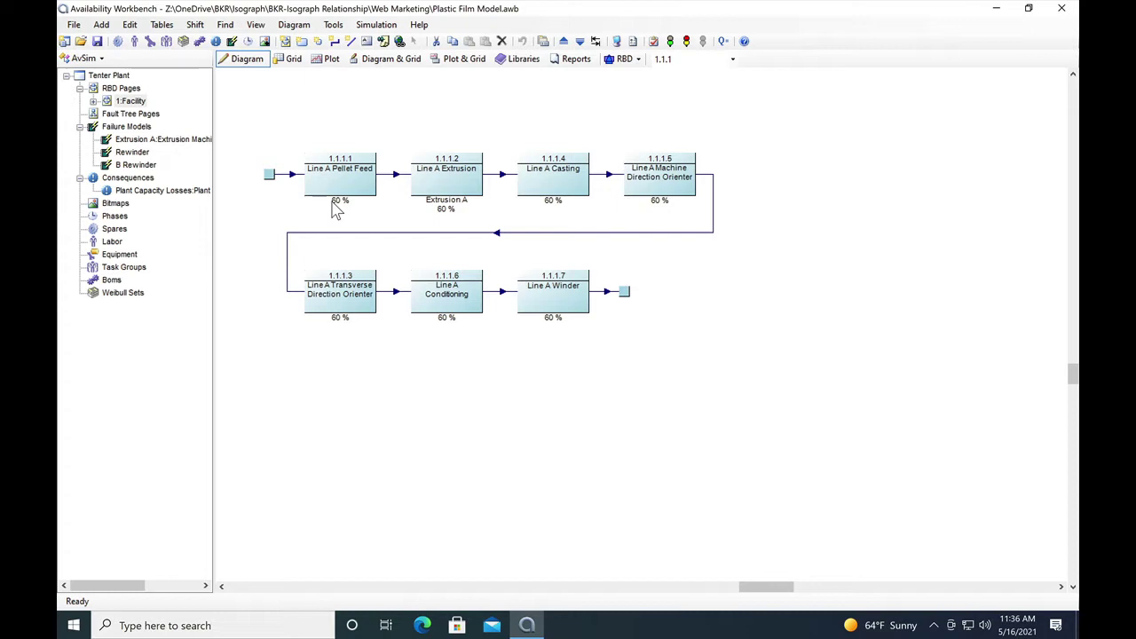
pyautogui.doubleClick(333, 173)
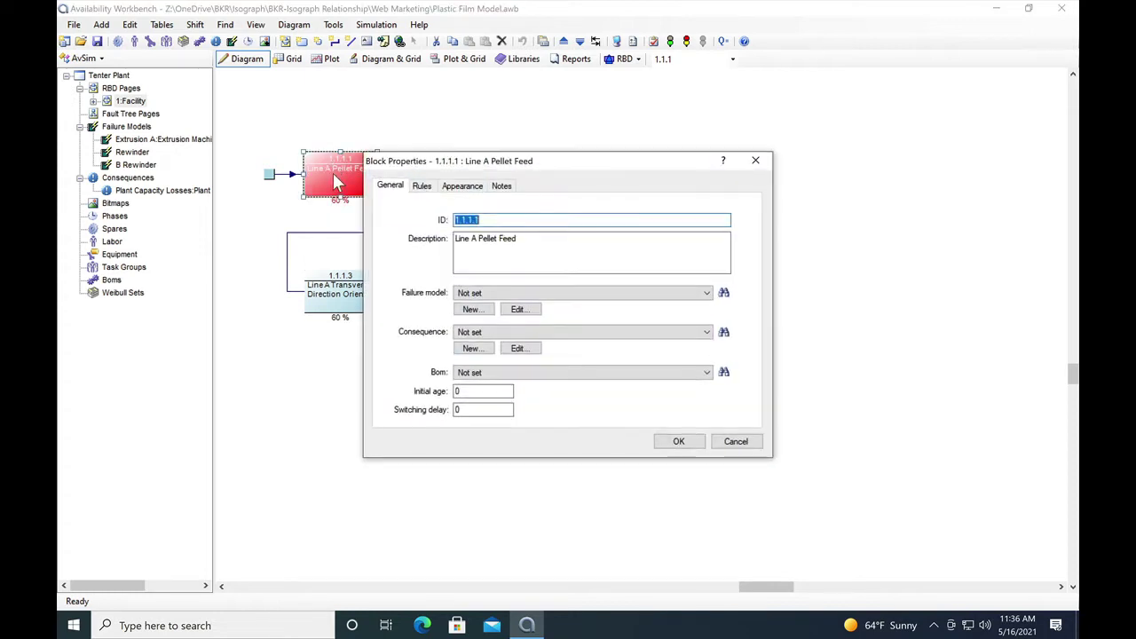
pyautogui.click(423, 189)
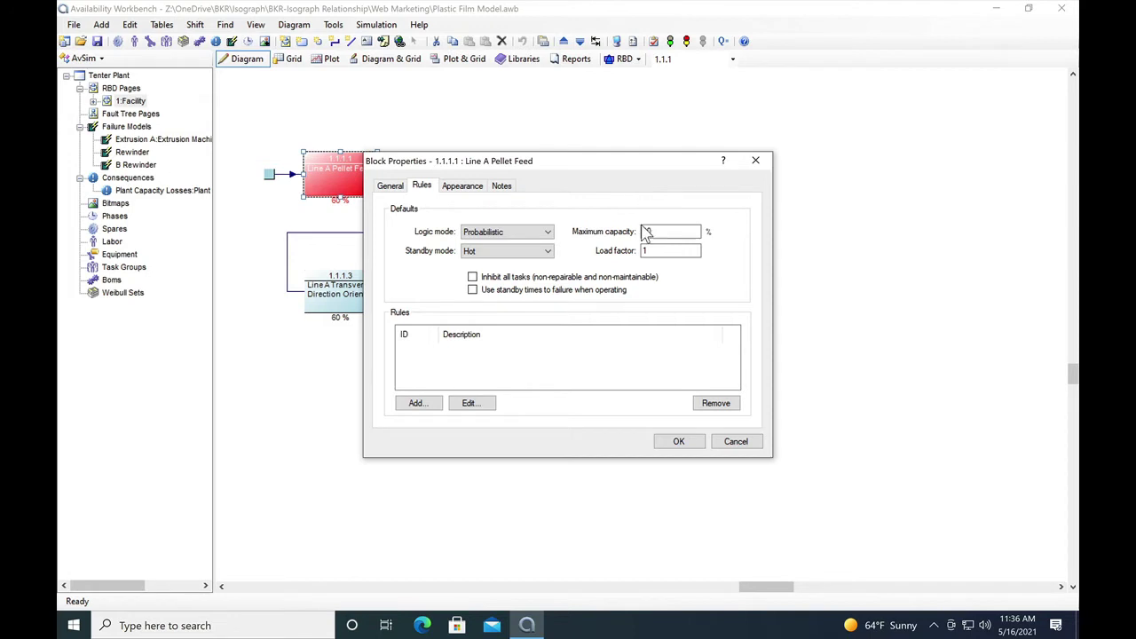
pyautogui.click(679, 442)
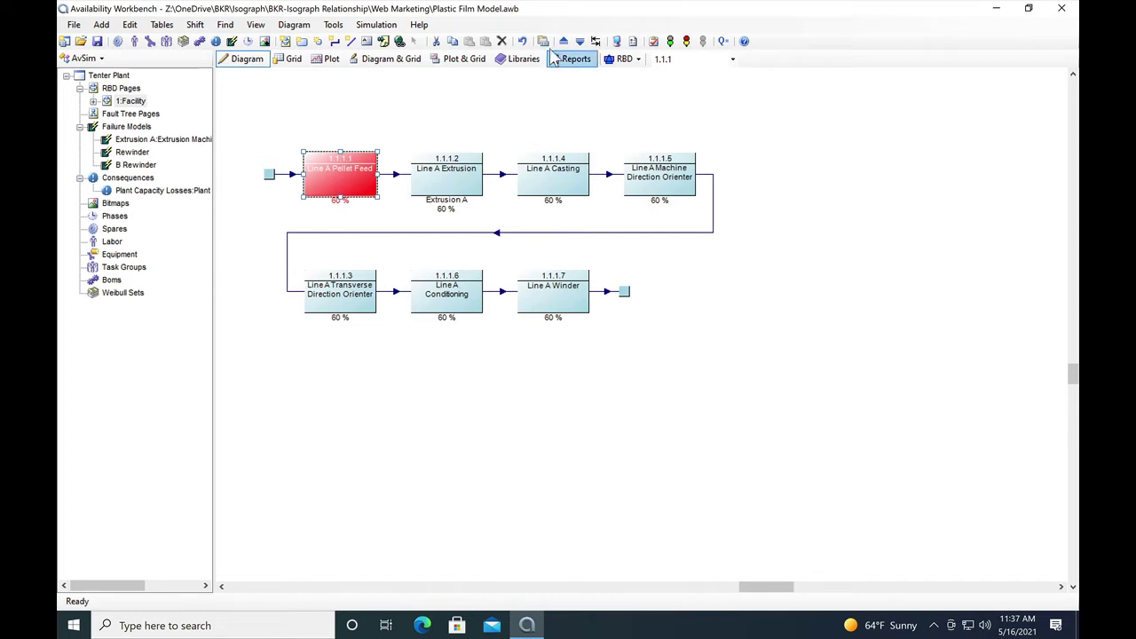
# - Go up to page 1.1 and look at the Line A Rewinders sub-diagram
pyautogui.click(563, 41)
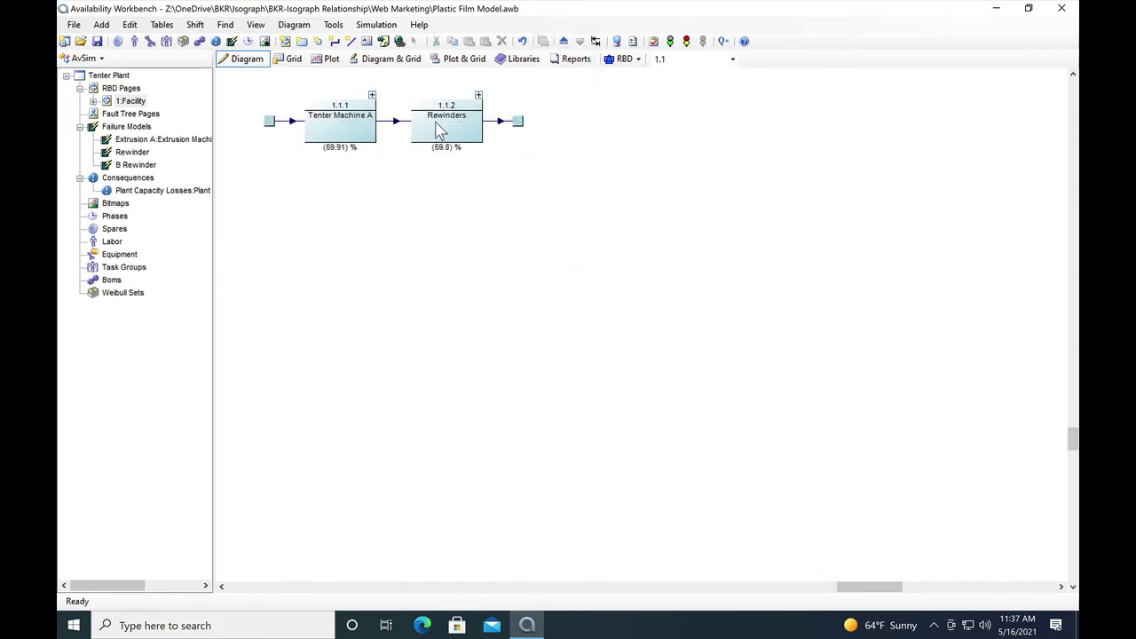
pyautogui.click(479, 94)
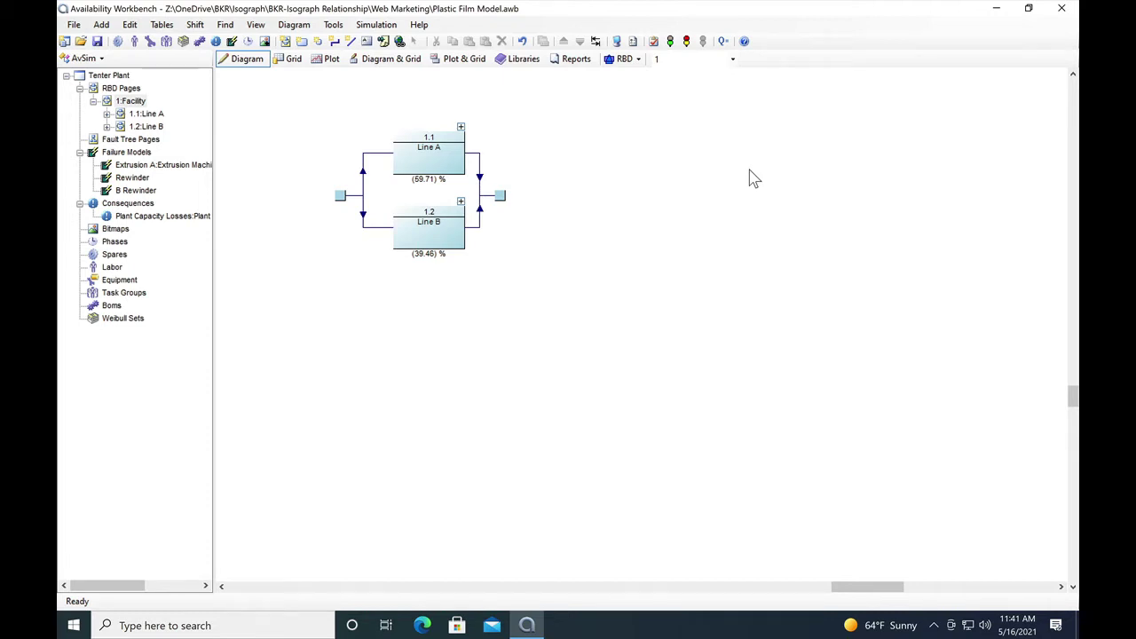
pyautogui.click(131, 102)
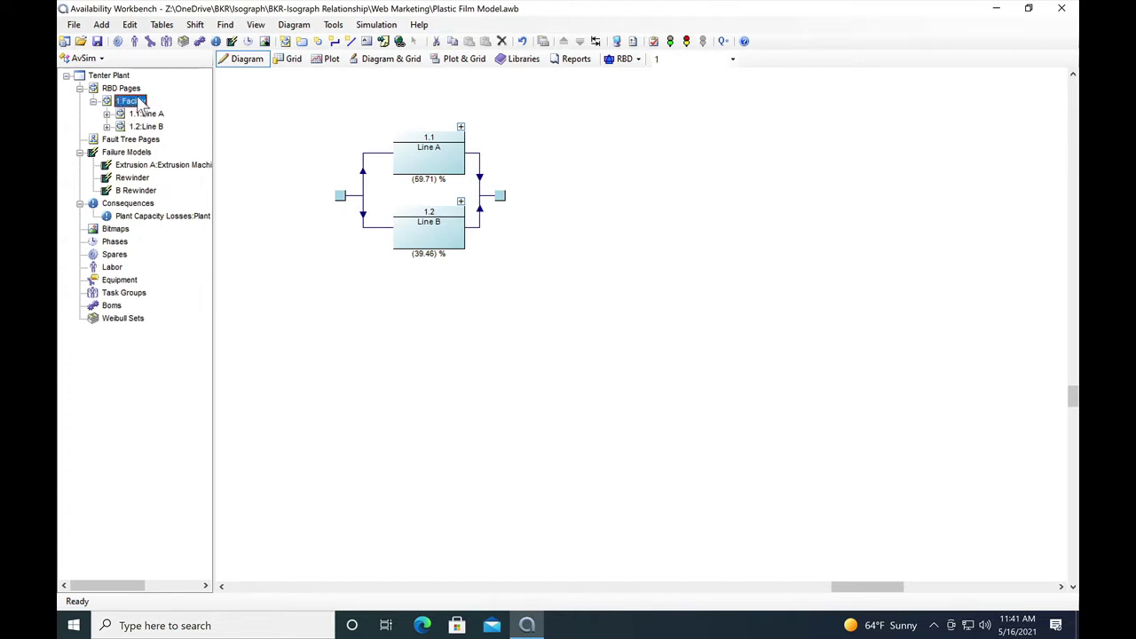
pyautogui.doubleClick(140, 104)
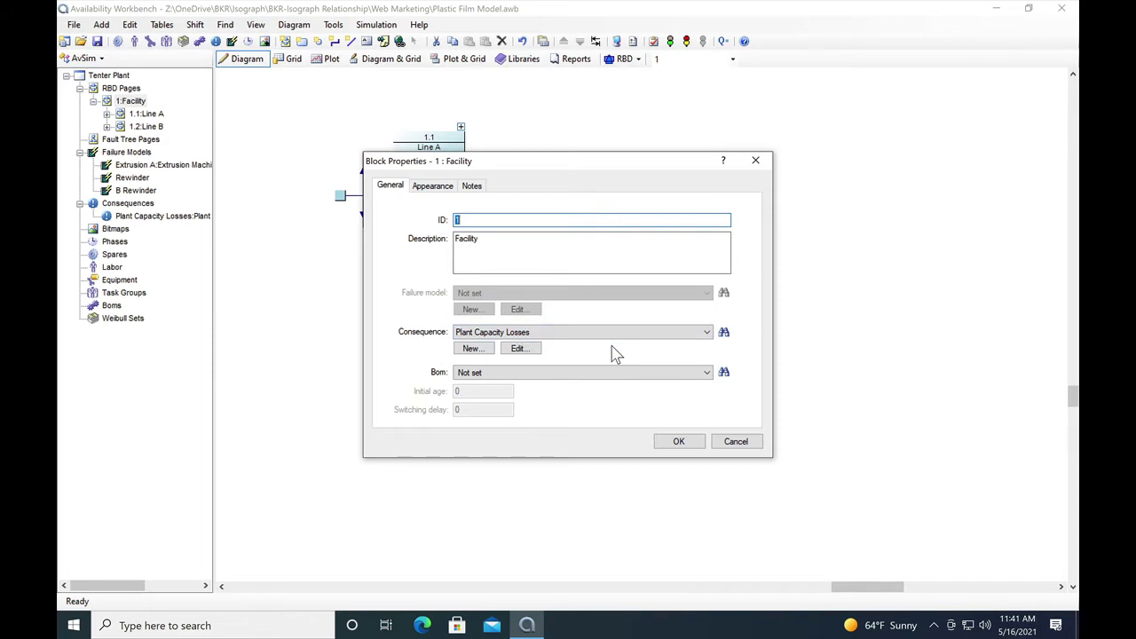
pyautogui.click(519, 349)
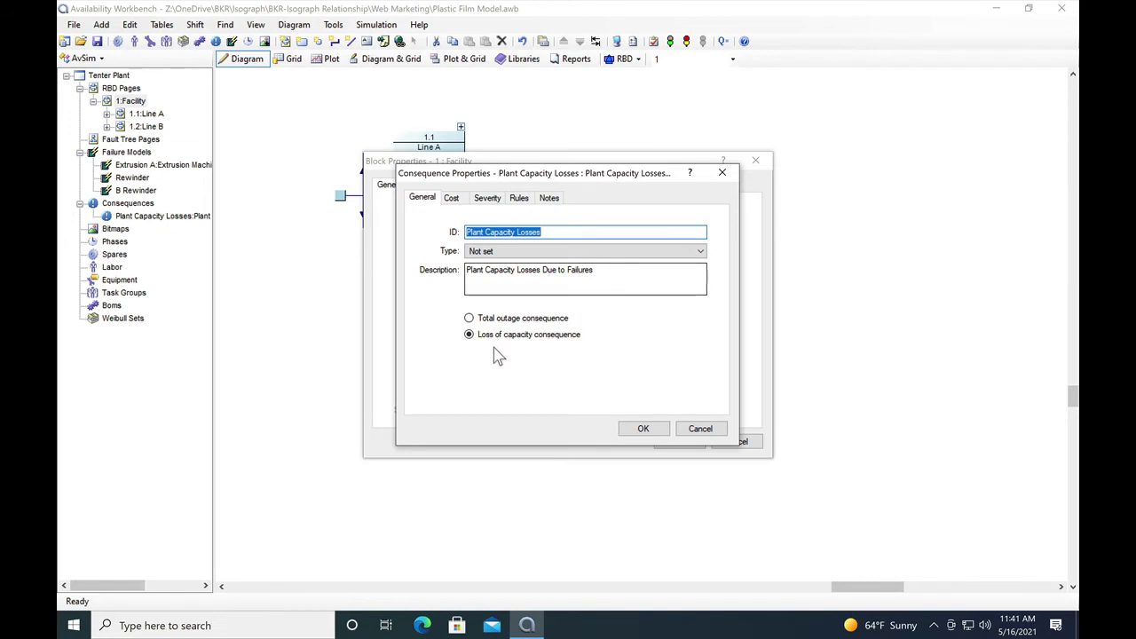
pyautogui.click(451, 199)
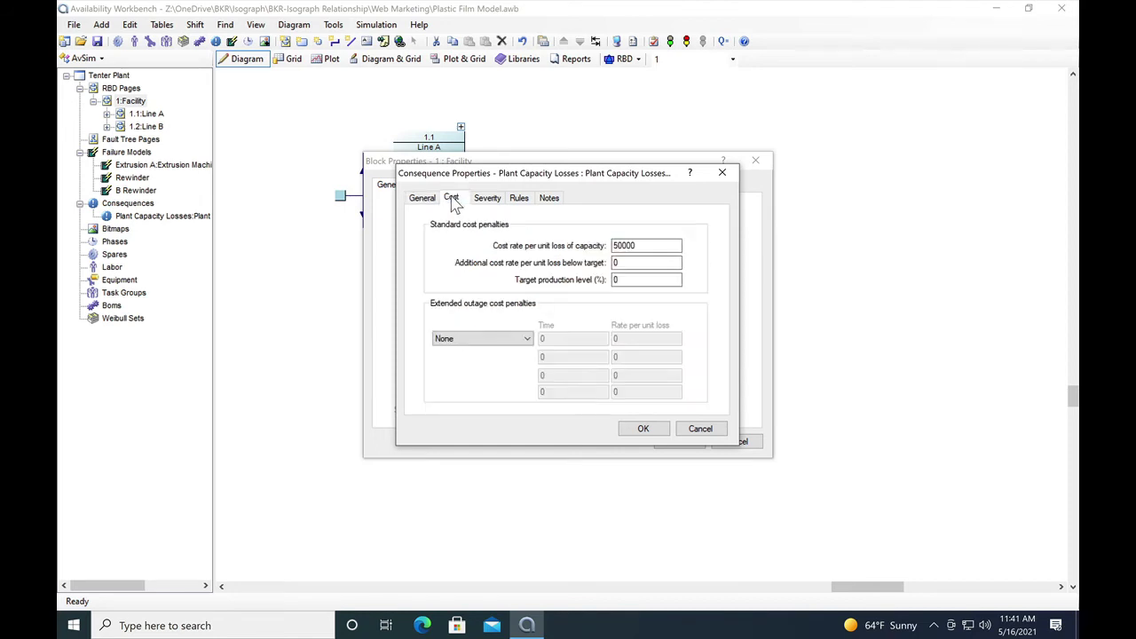
pyautogui.click(644, 429)
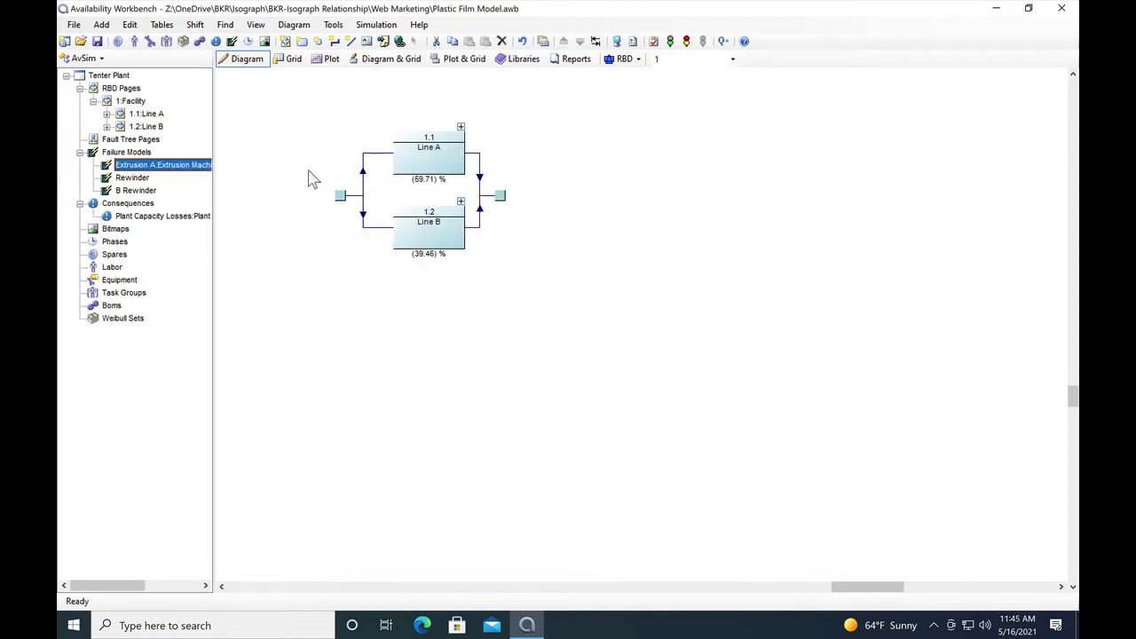
pyautogui.click(129, 154)
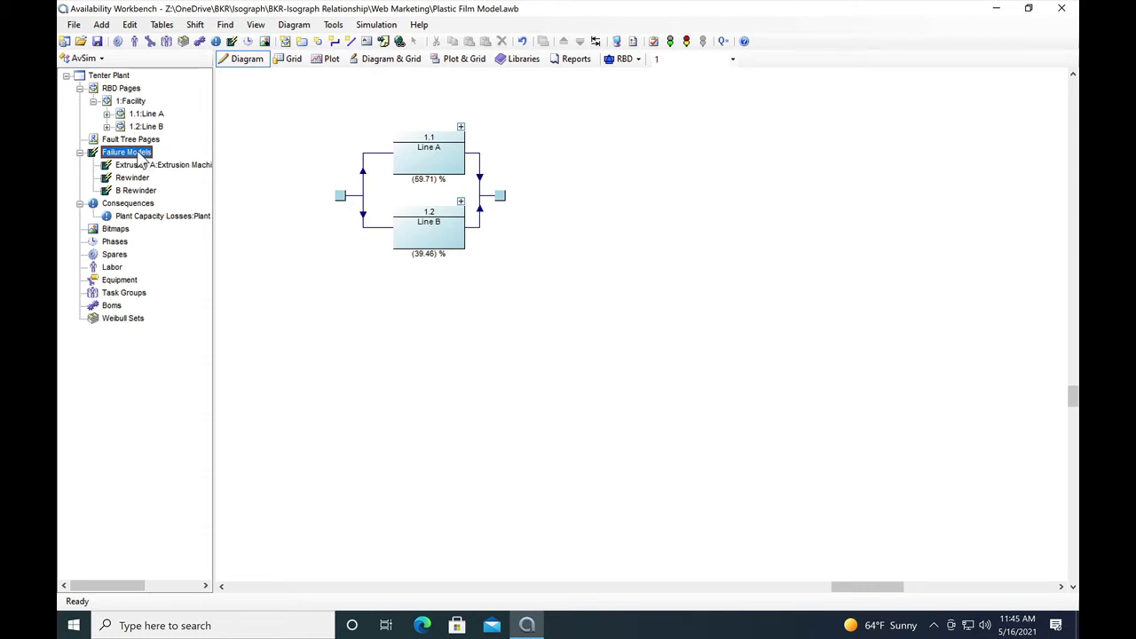
pyautogui.rightClick(140, 157)
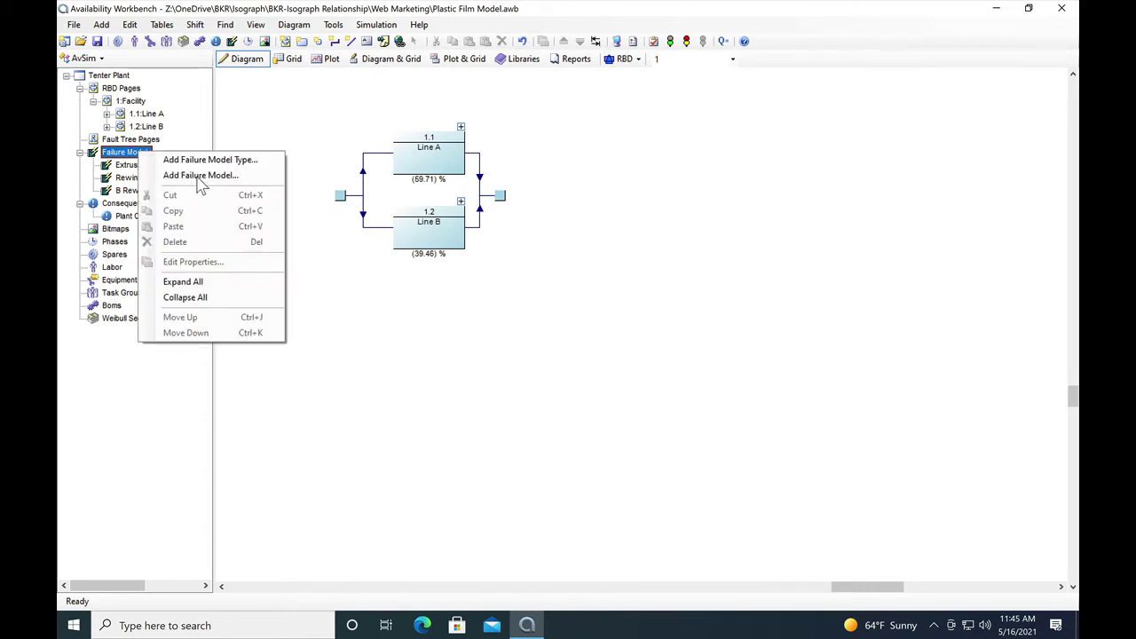
pyautogui.click(118, 151)
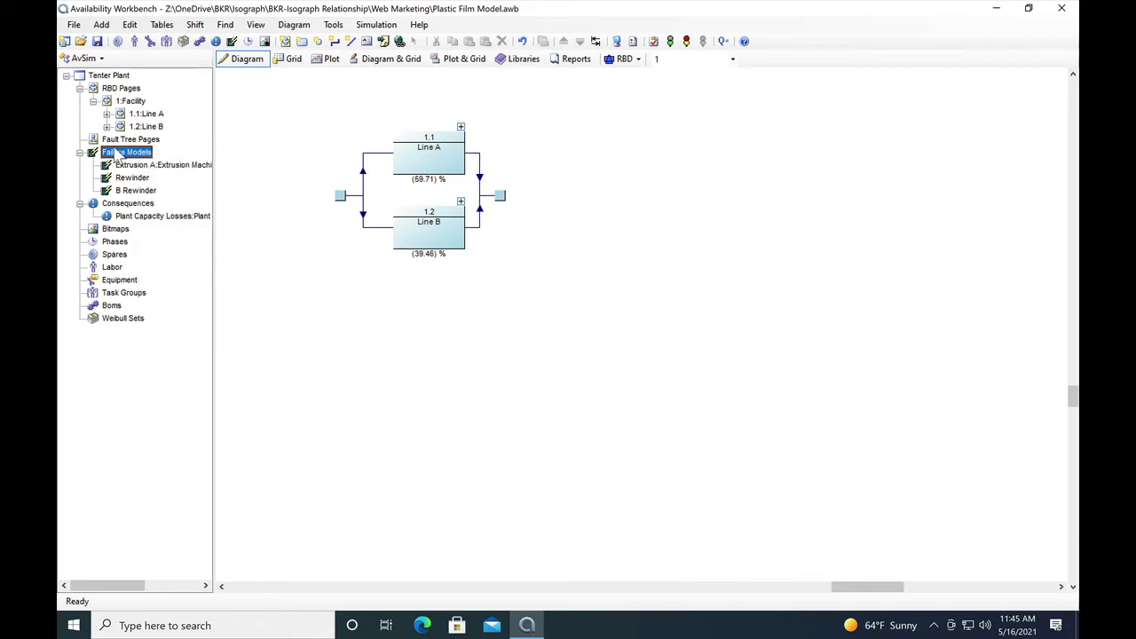
pyautogui.click(175, 167)
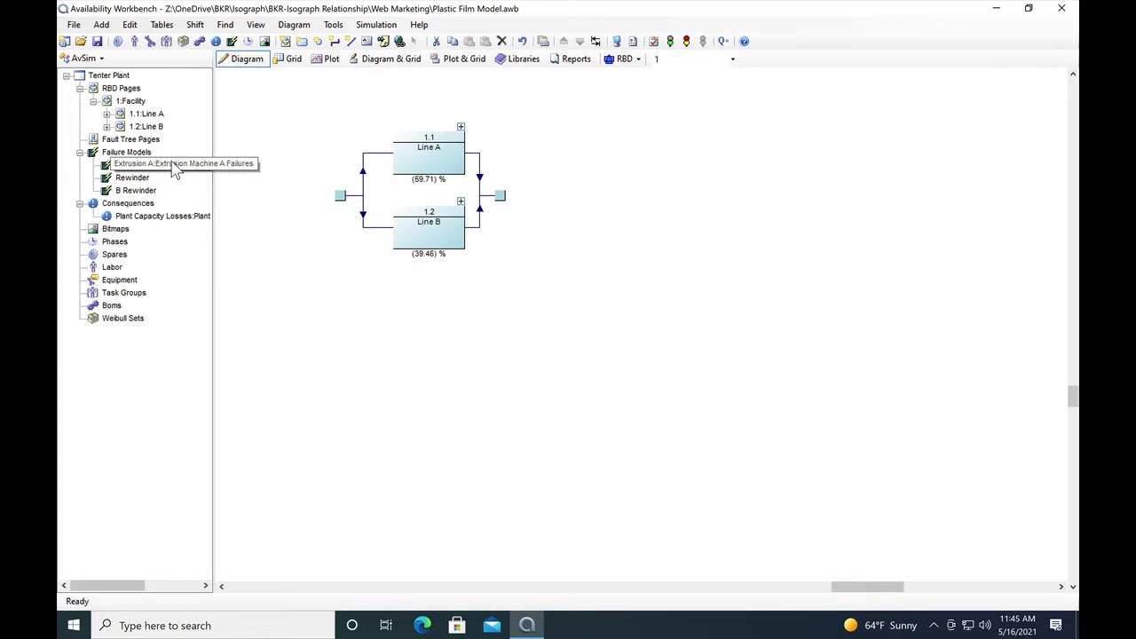
pyautogui.doubleClick(175, 168)
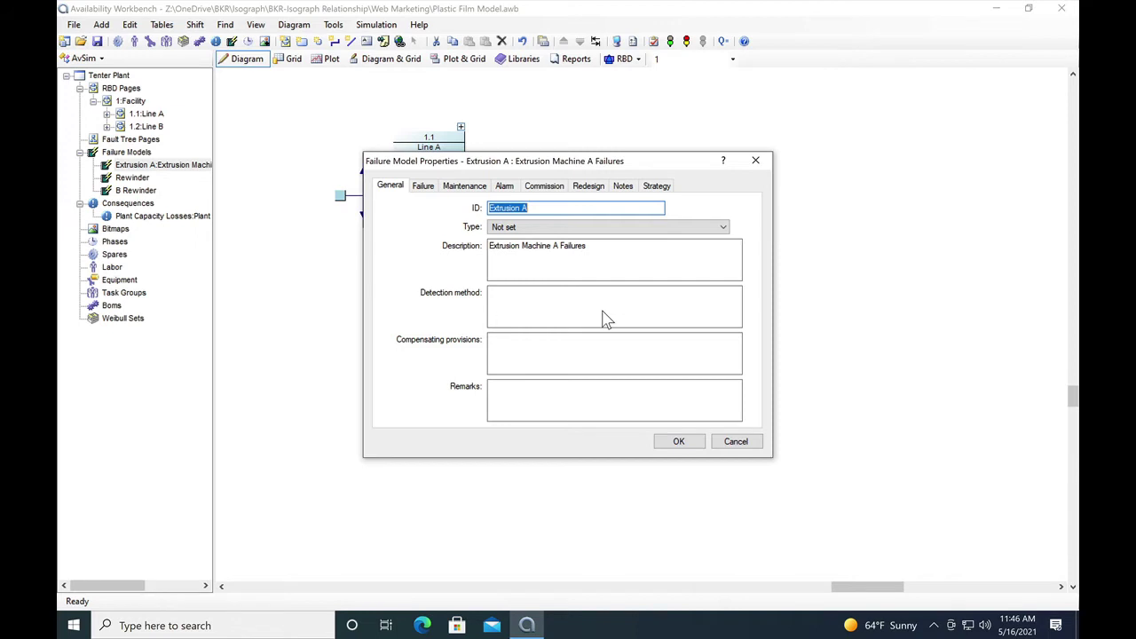
pyautogui.click(422, 188)
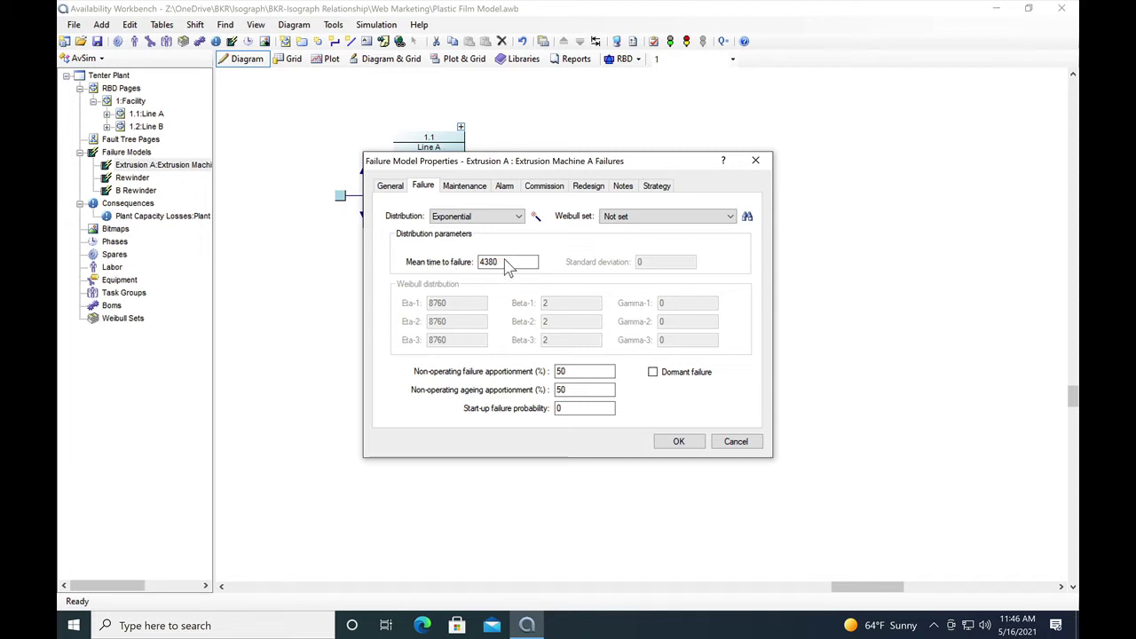
pyautogui.click(467, 190)
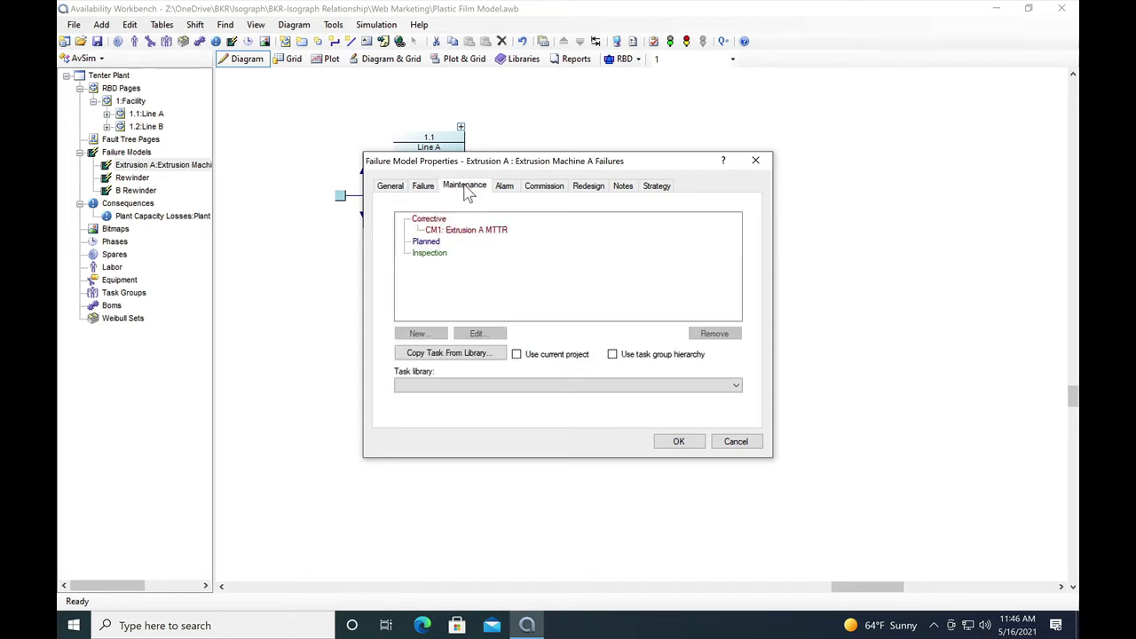
pyautogui.click(493, 234)
pyautogui.doubleClick(494, 236)
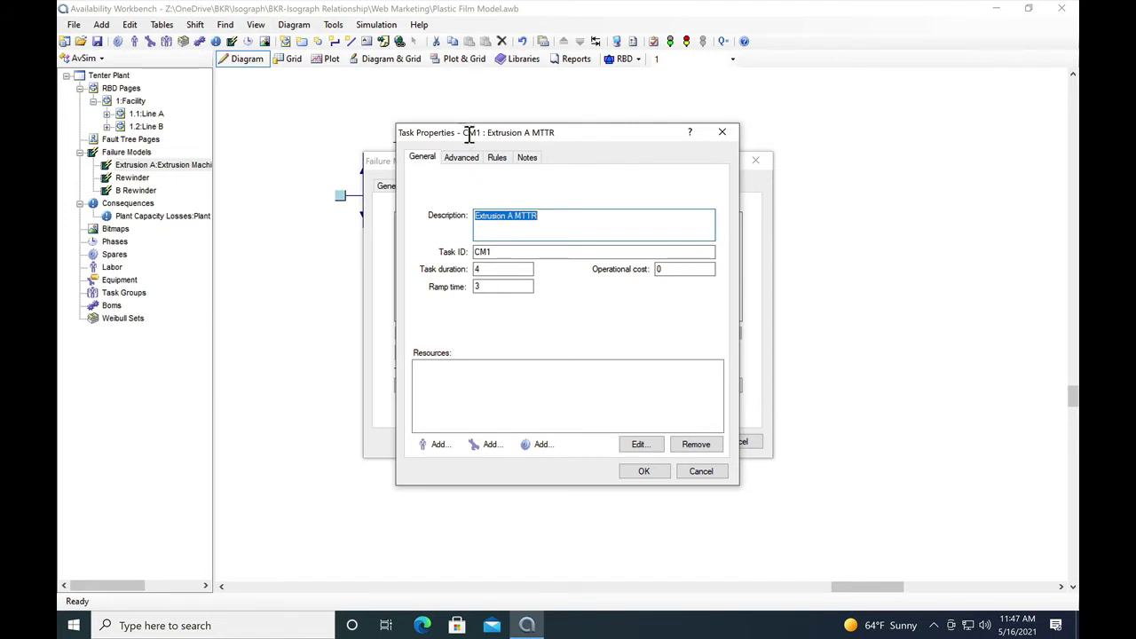
pyautogui.click(643, 474)
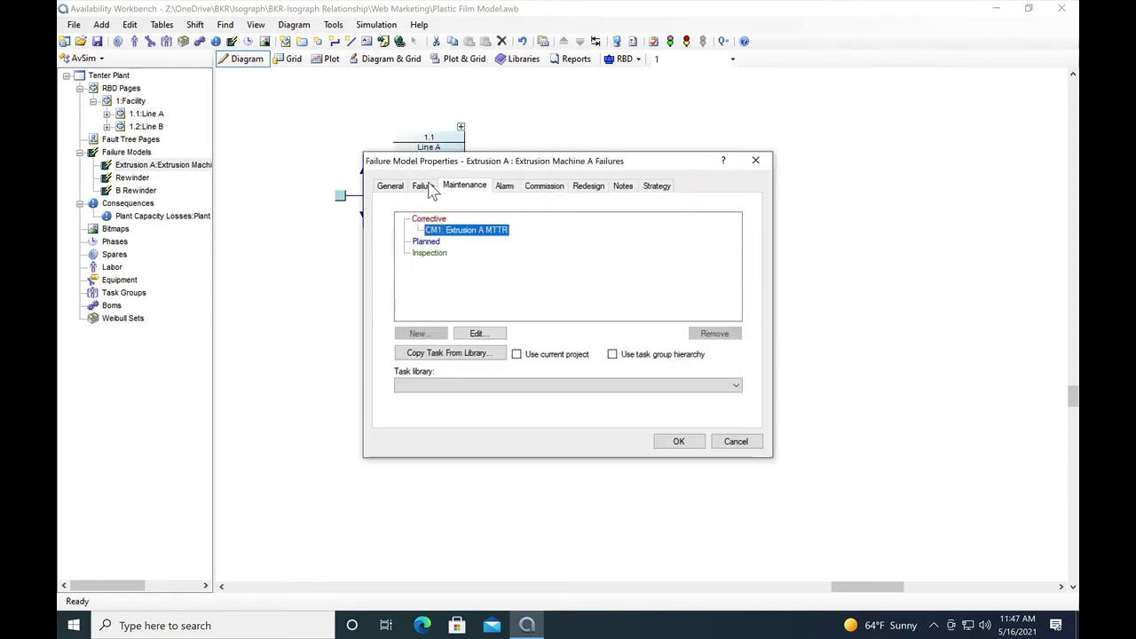
pyautogui.click(422, 187)
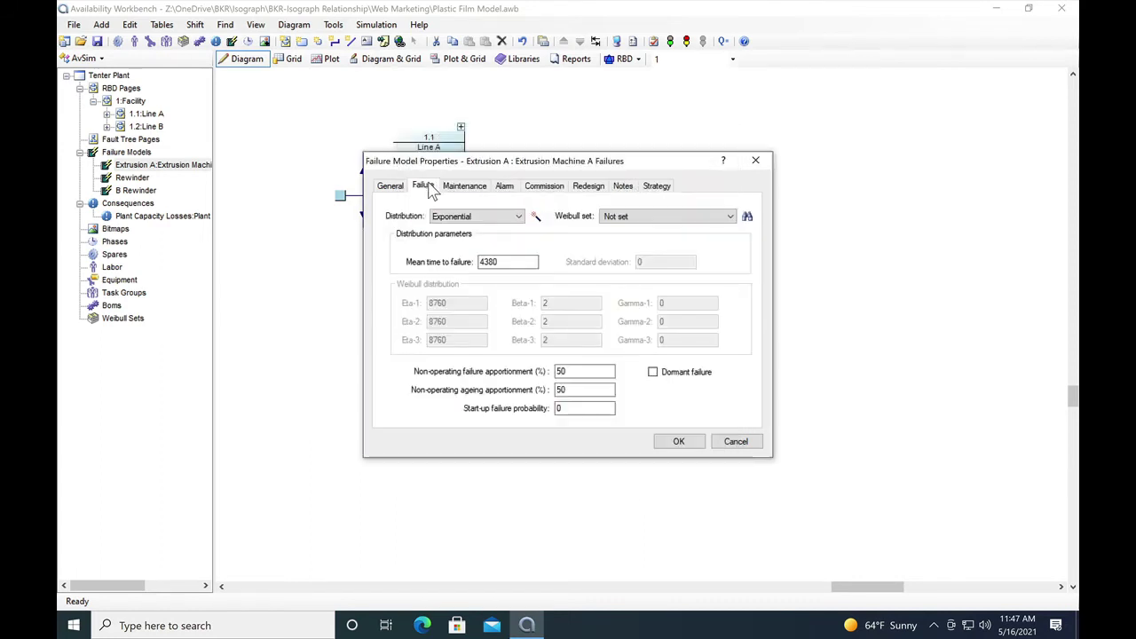
pyautogui.click(679, 442)
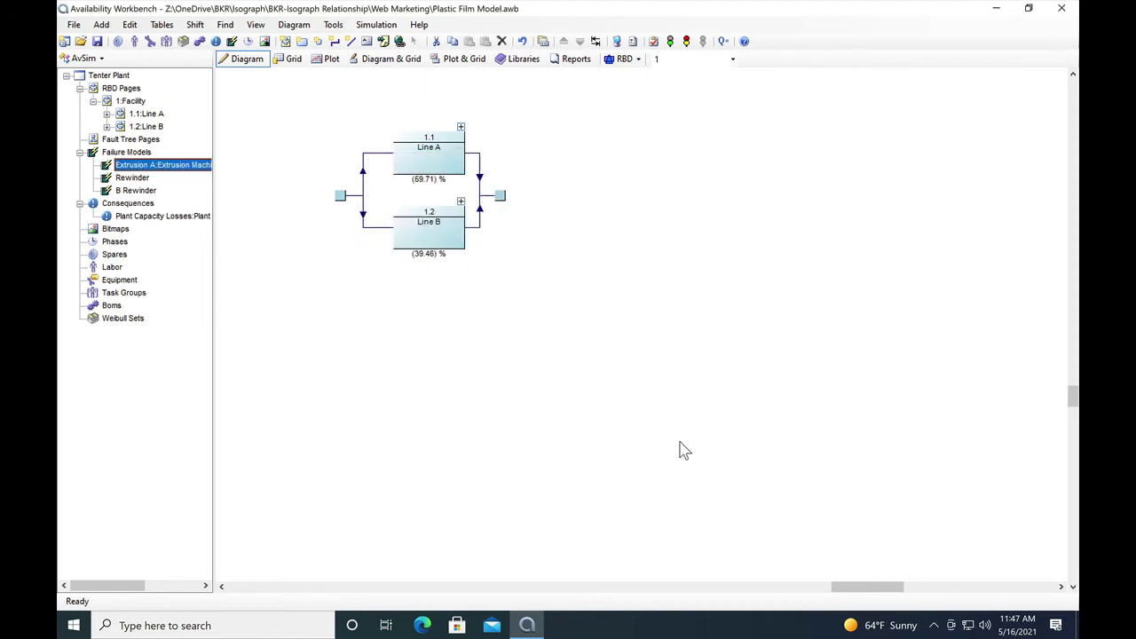
# - Confirm that Line A Extrusion on page 1.1.1 keeps the Extrusion A failure model
pyautogui.click(460, 127)
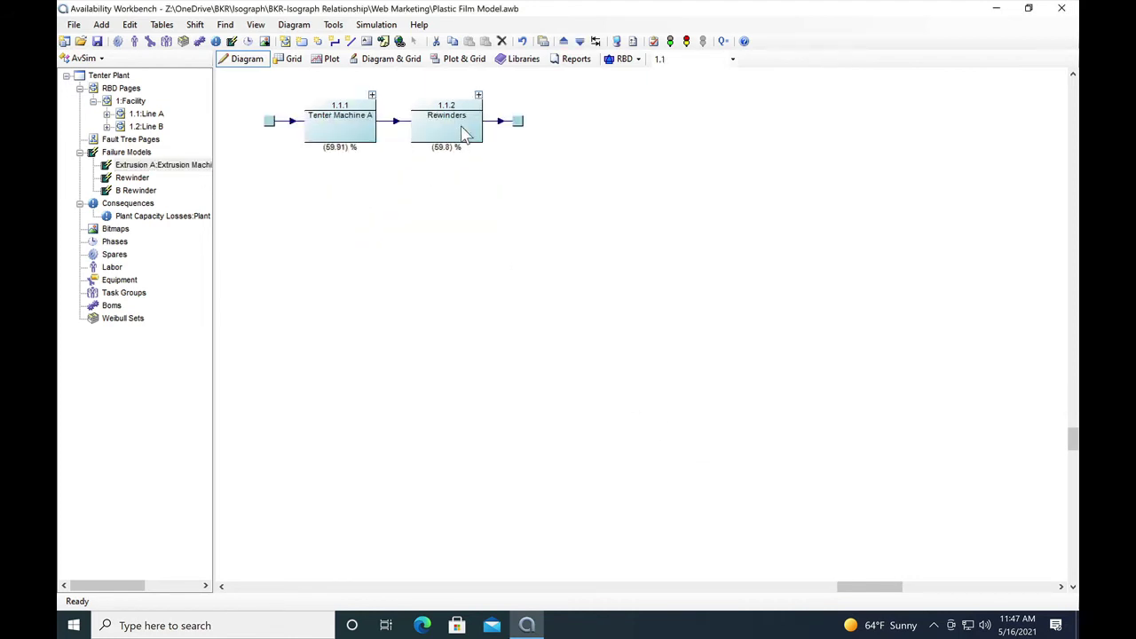
pyautogui.click(373, 95)
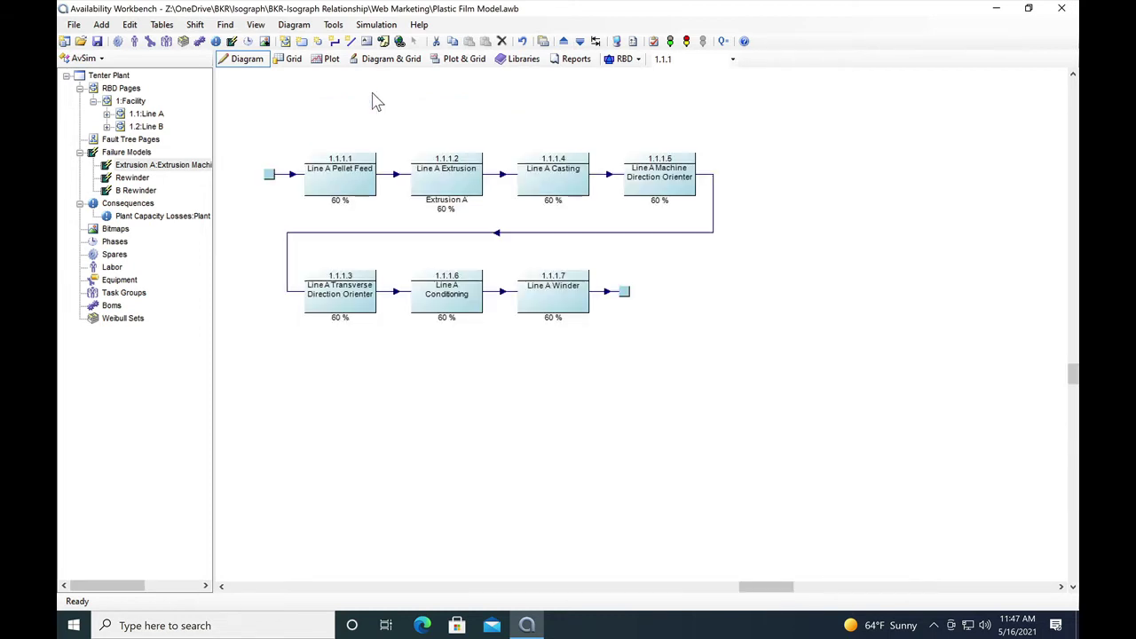
pyautogui.doubleClick(451, 181)
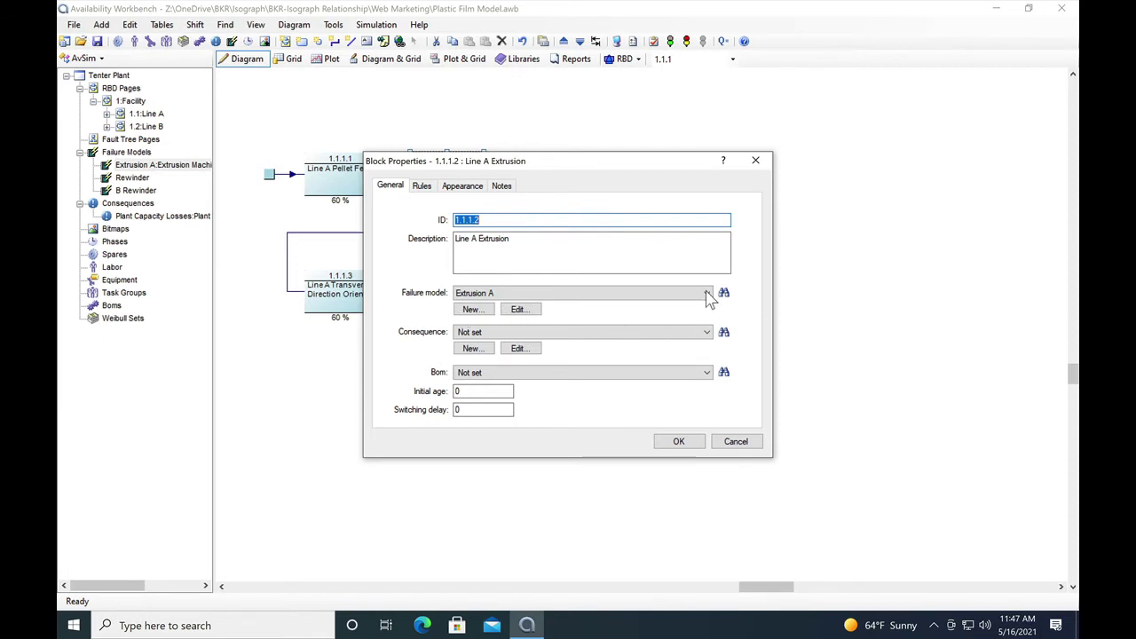
pyautogui.click(707, 294)
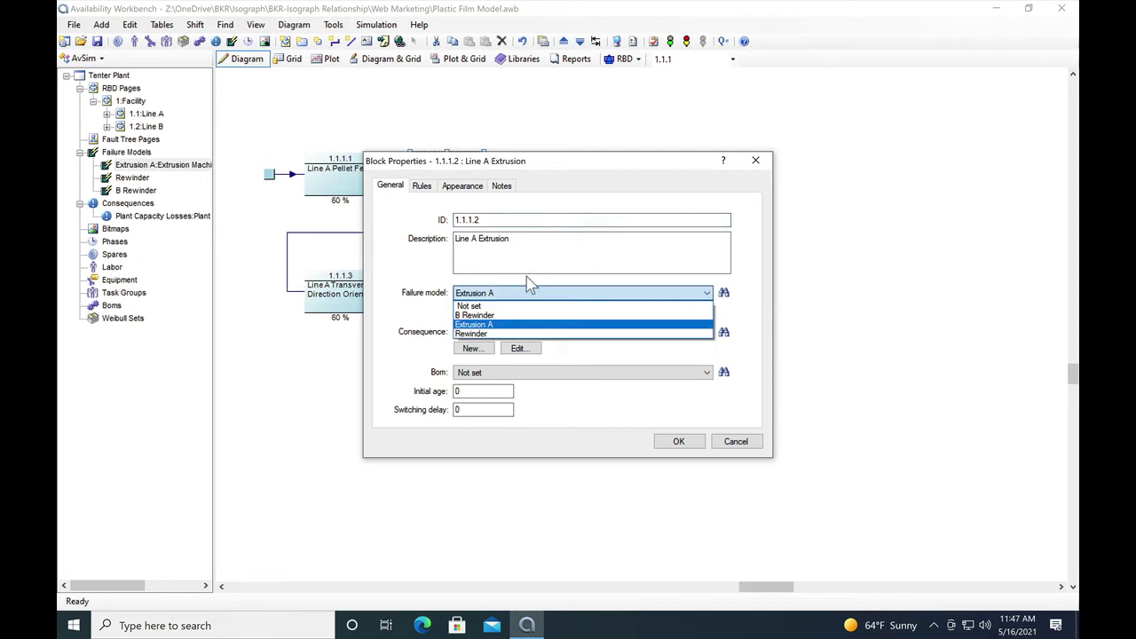
pyautogui.click(473, 325)
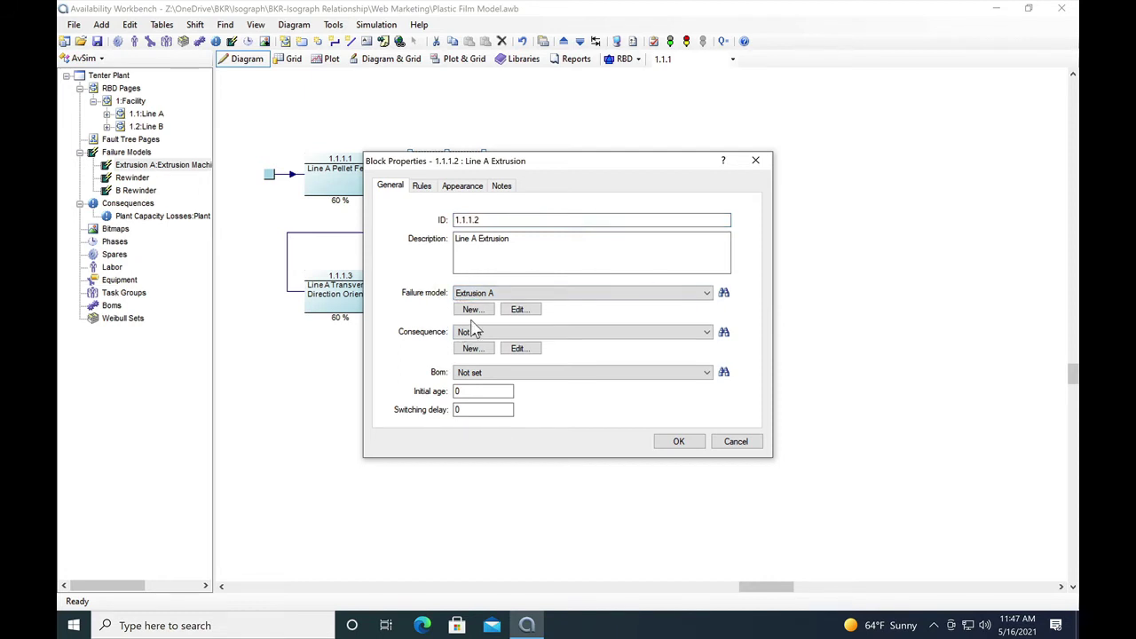
pyautogui.click(678, 442)
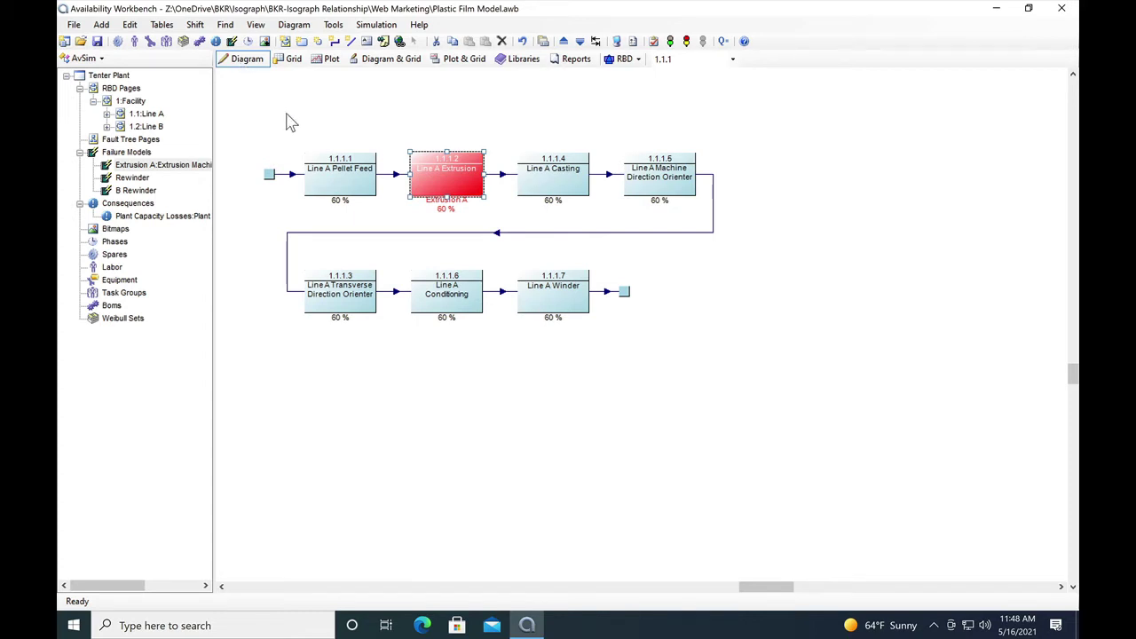
# - Open the Line B Extrusion block's properties on page 1.2.1
pyautogui.click(147, 127)
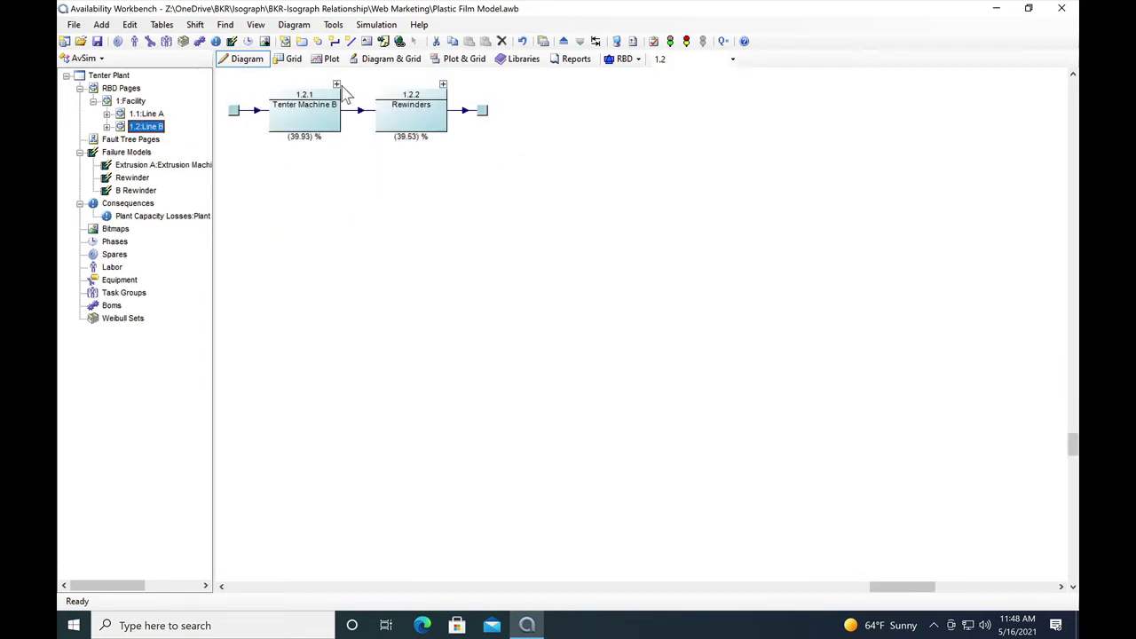
pyautogui.click(337, 86)
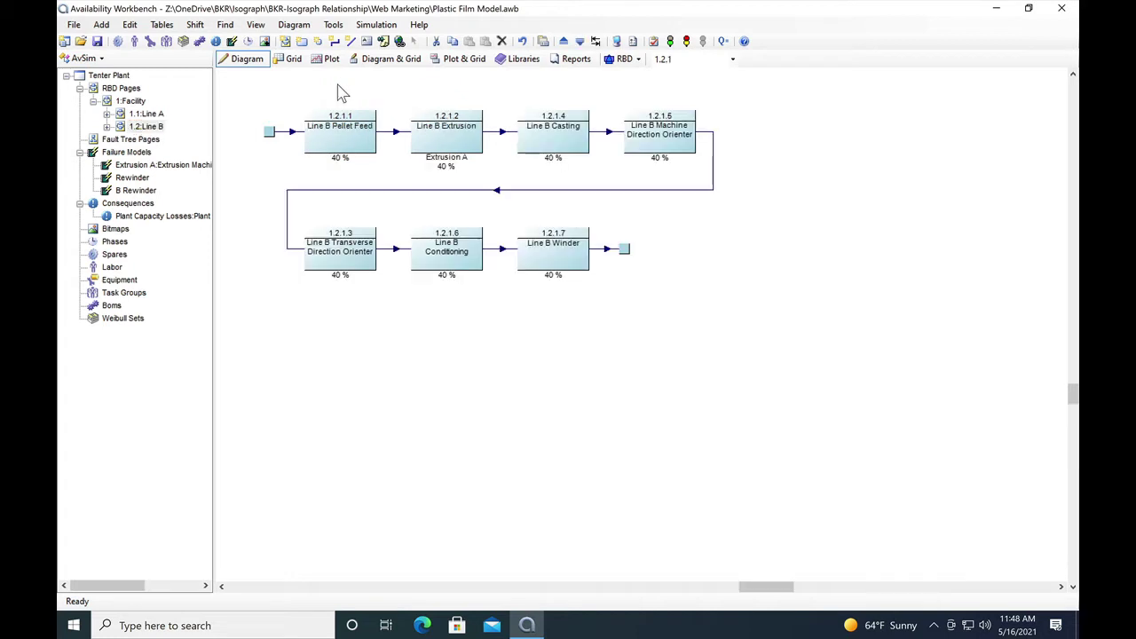
pyautogui.doubleClick(431, 142)
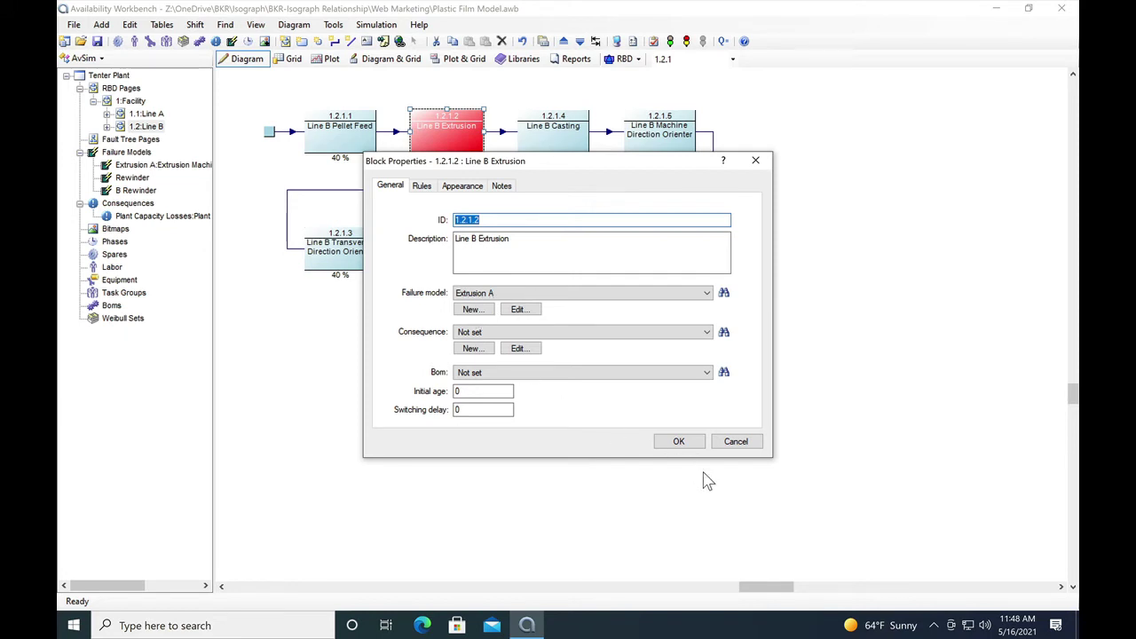
# - Accept Extrusion A as the Line B Extrusion block's failure model
pyautogui.click(681, 444)
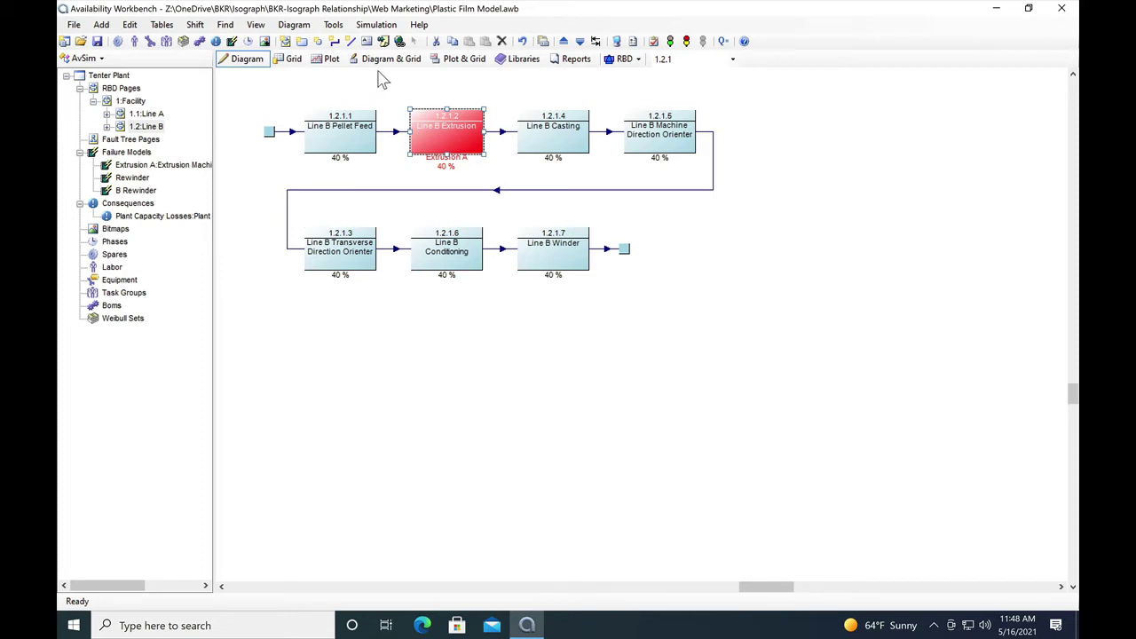
# - Set Line B Slitter/Rewinder A's failure model to Rewinder
pyautogui.click(562, 42)
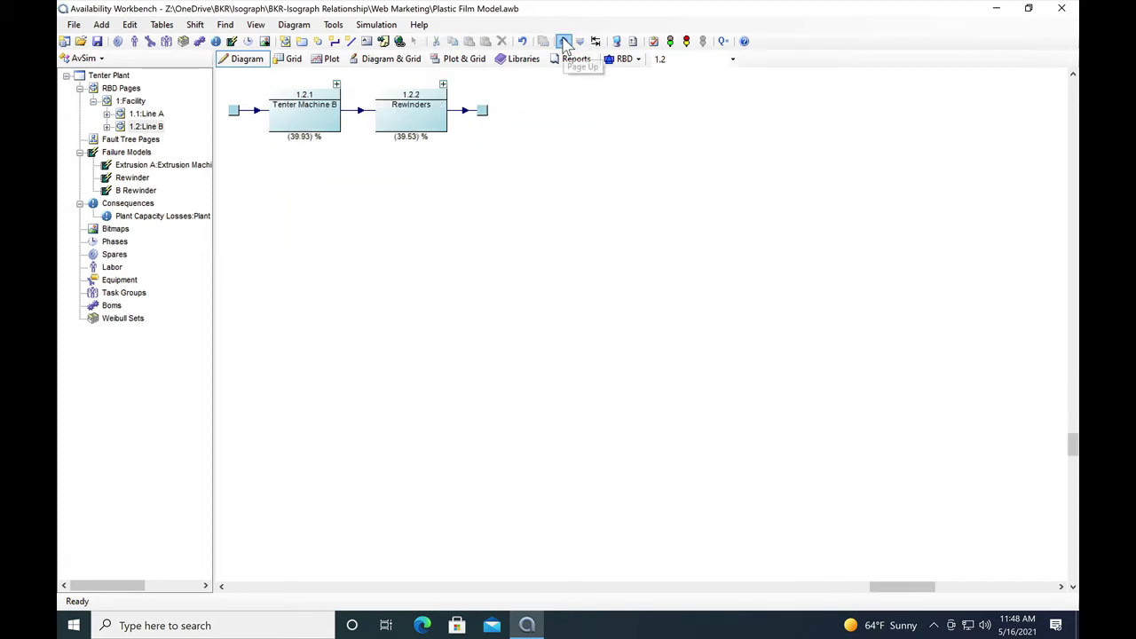
pyautogui.click(442, 85)
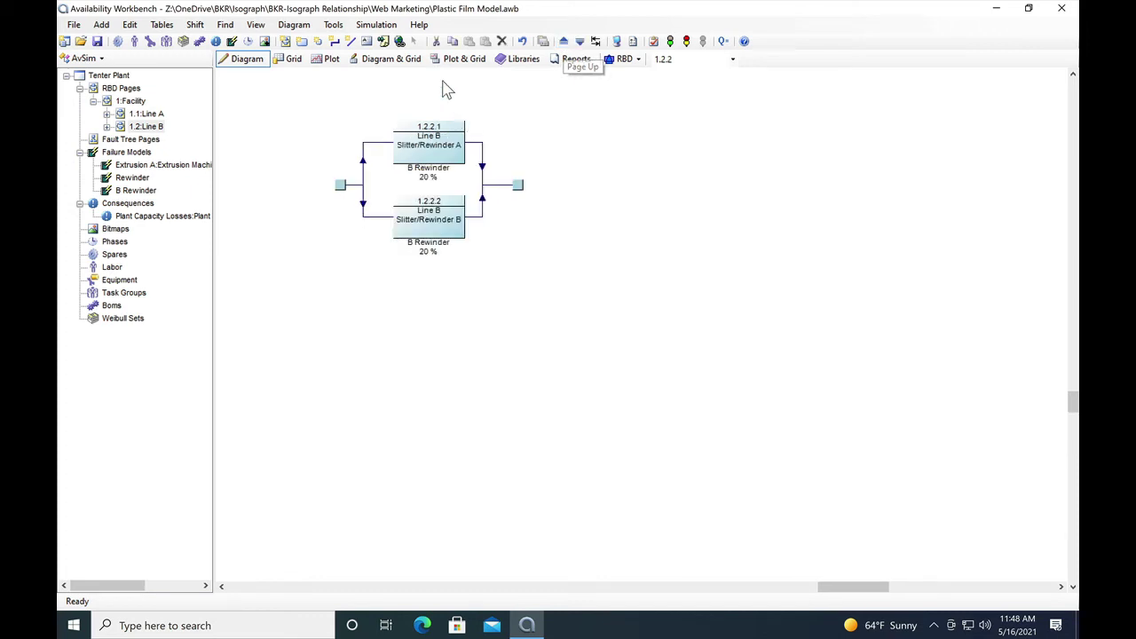
pyautogui.doubleClick(441, 154)
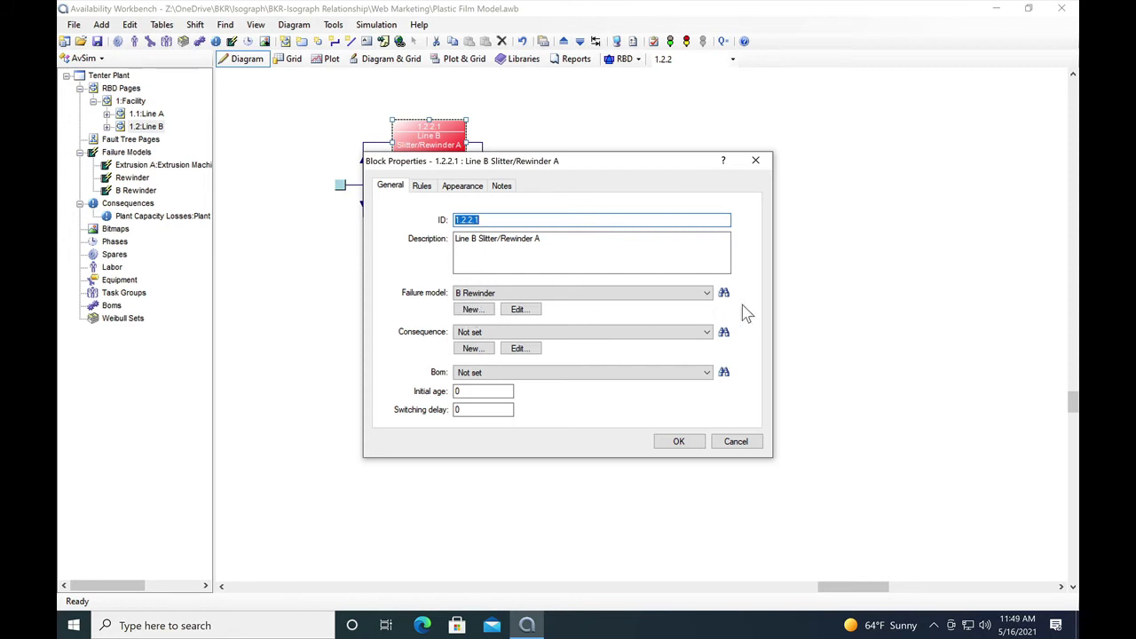
pyautogui.click(707, 294)
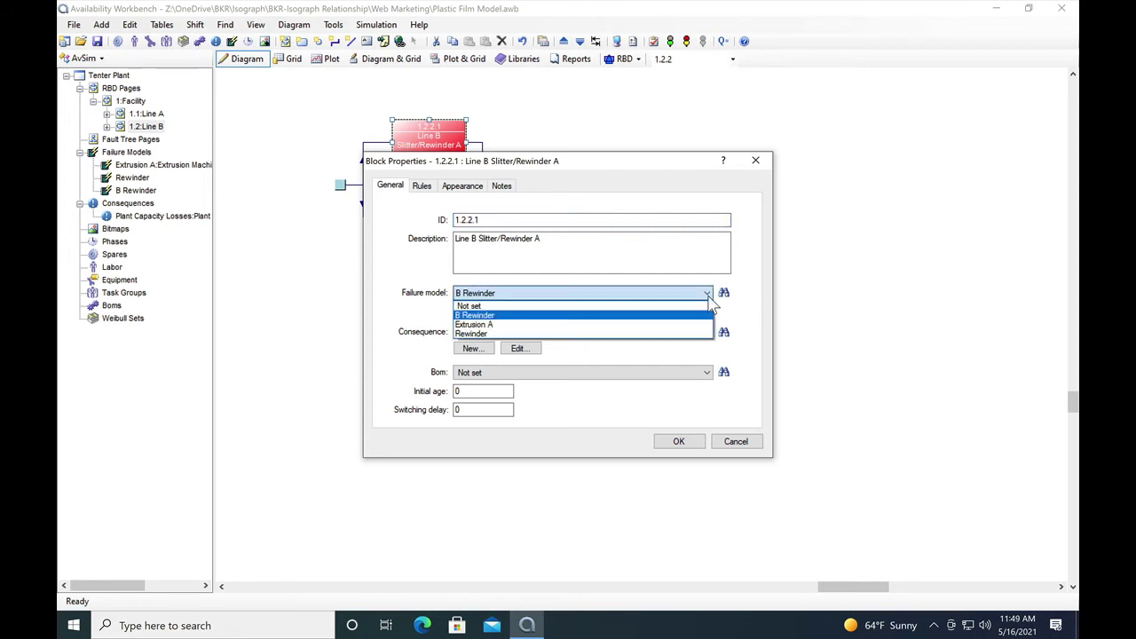
pyautogui.click(470, 334)
pyautogui.click(679, 440)
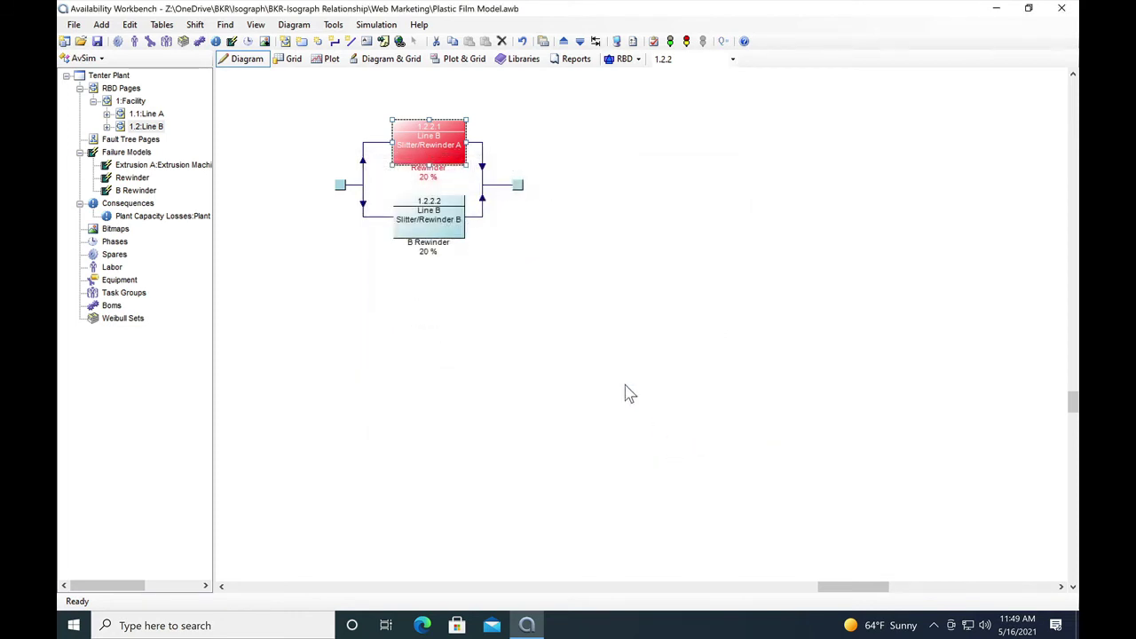
# - Set Line B Slitter/Rewinder B to Rewinder, leaving consequence Not set, then view Line A's rewinders page 1.1.2
pyautogui.doubleClick(443, 226)
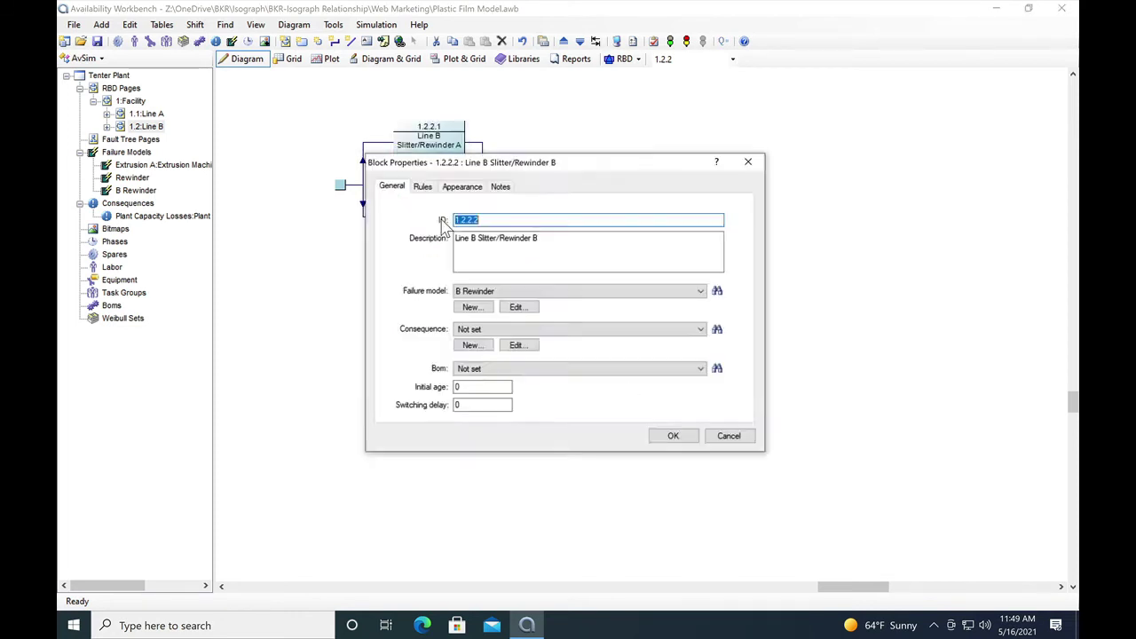
pyautogui.click(707, 333)
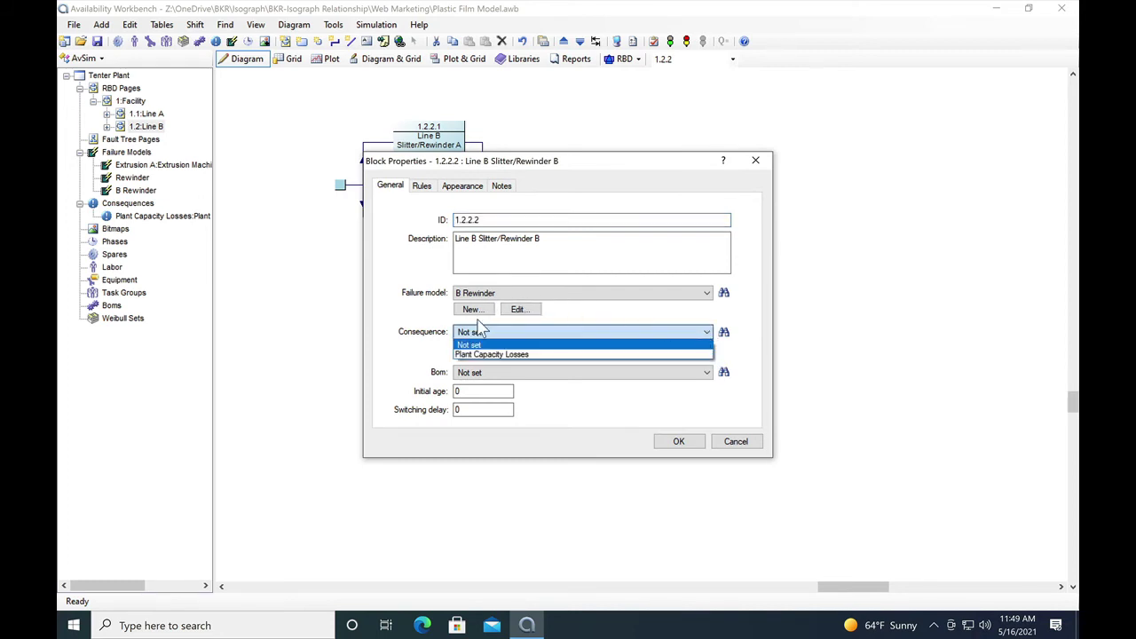
pyautogui.click(395, 366)
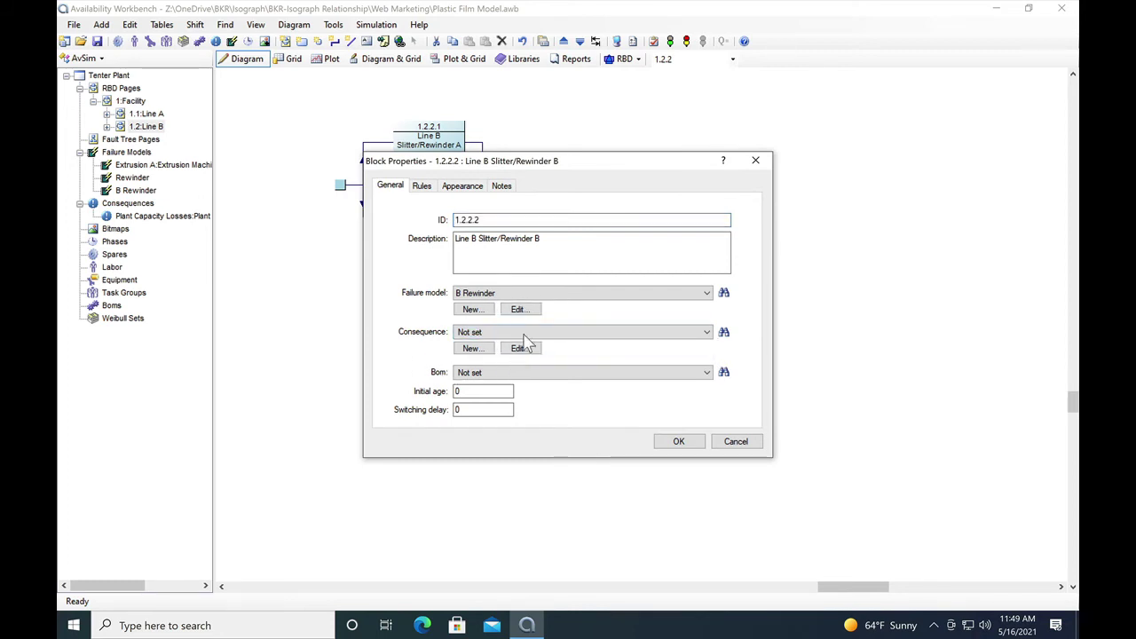
pyautogui.click(706, 296)
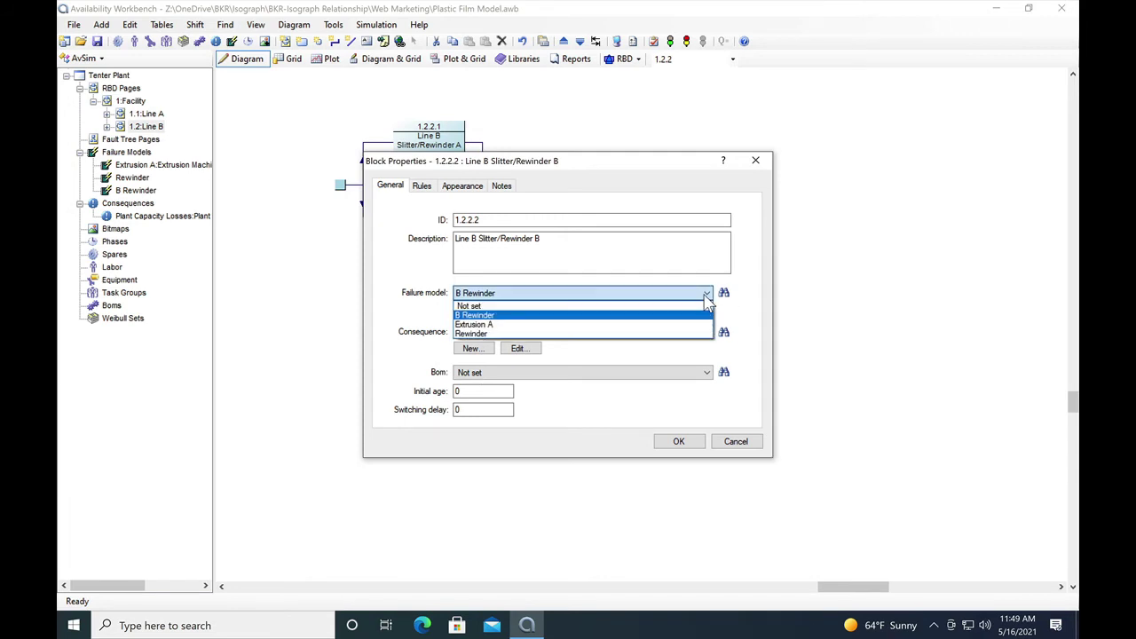
pyautogui.click(474, 324)
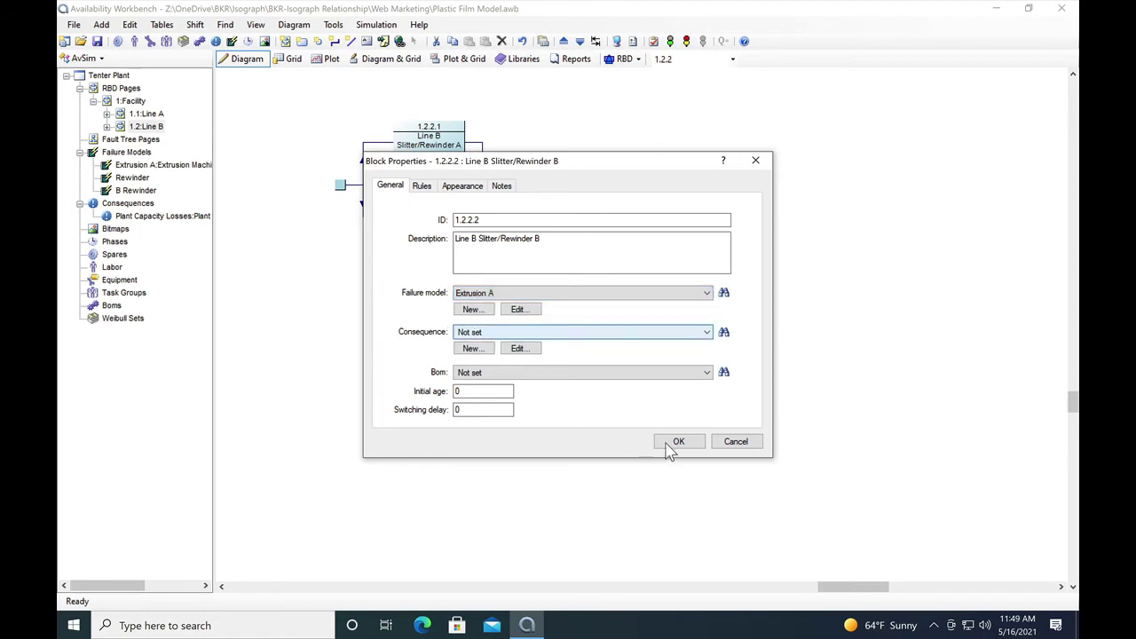
pyautogui.click(707, 296)
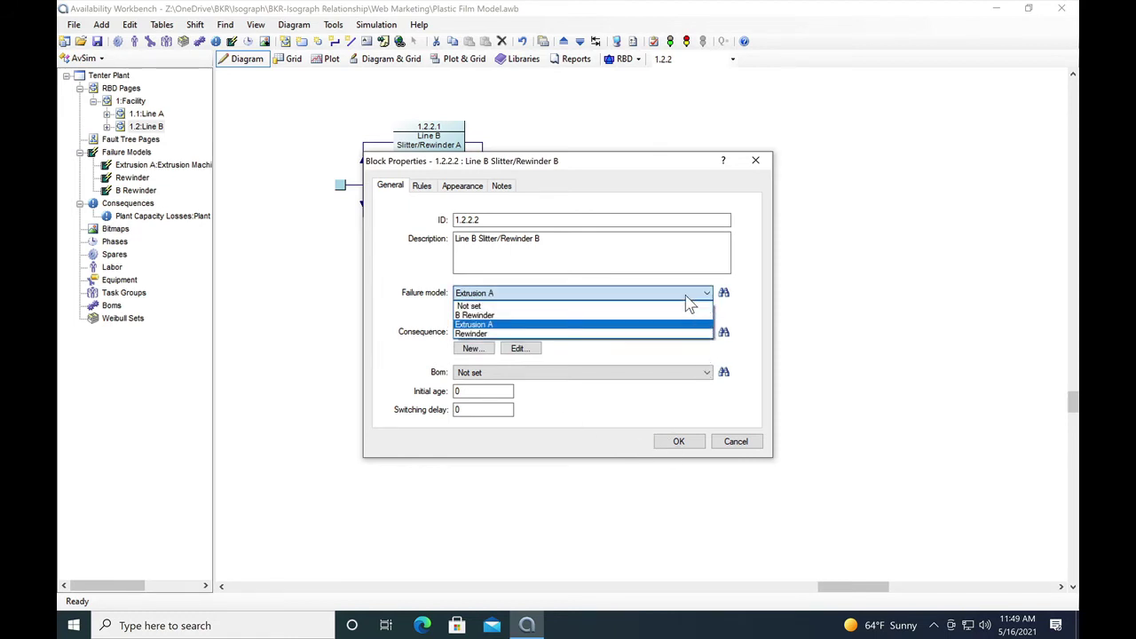
pyautogui.click(473, 333)
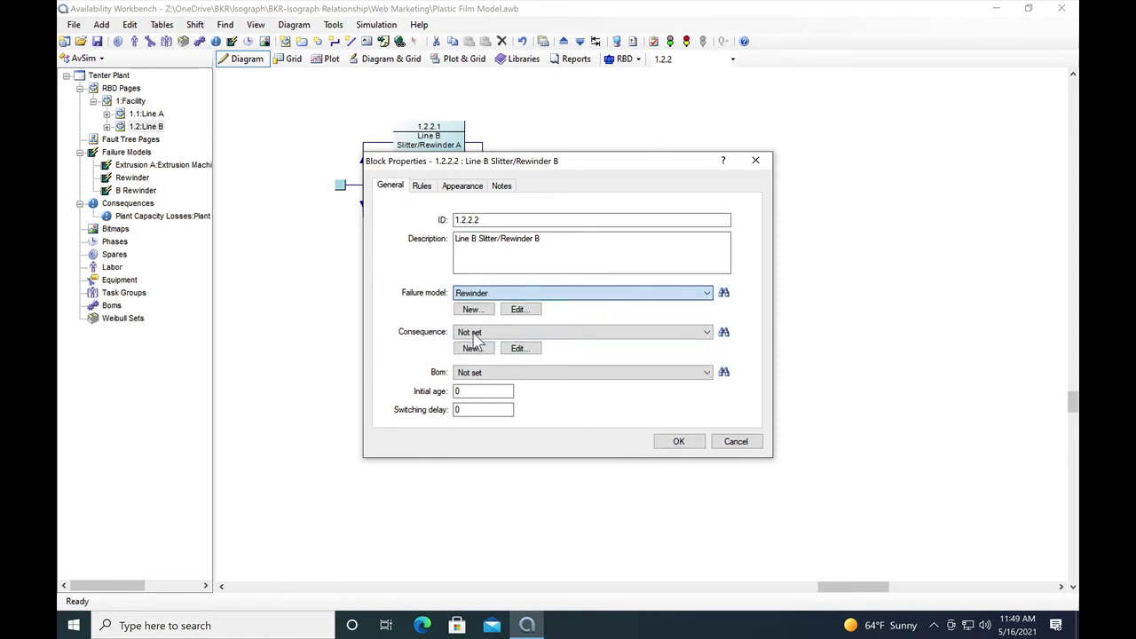
pyautogui.click(679, 444)
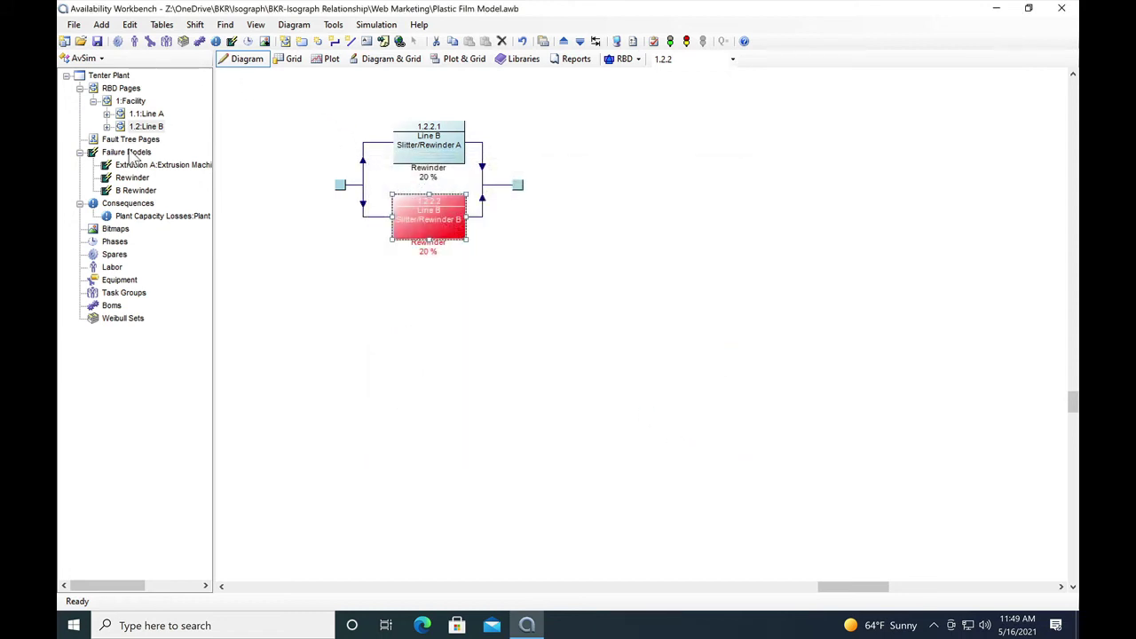
pyautogui.click(142, 113)
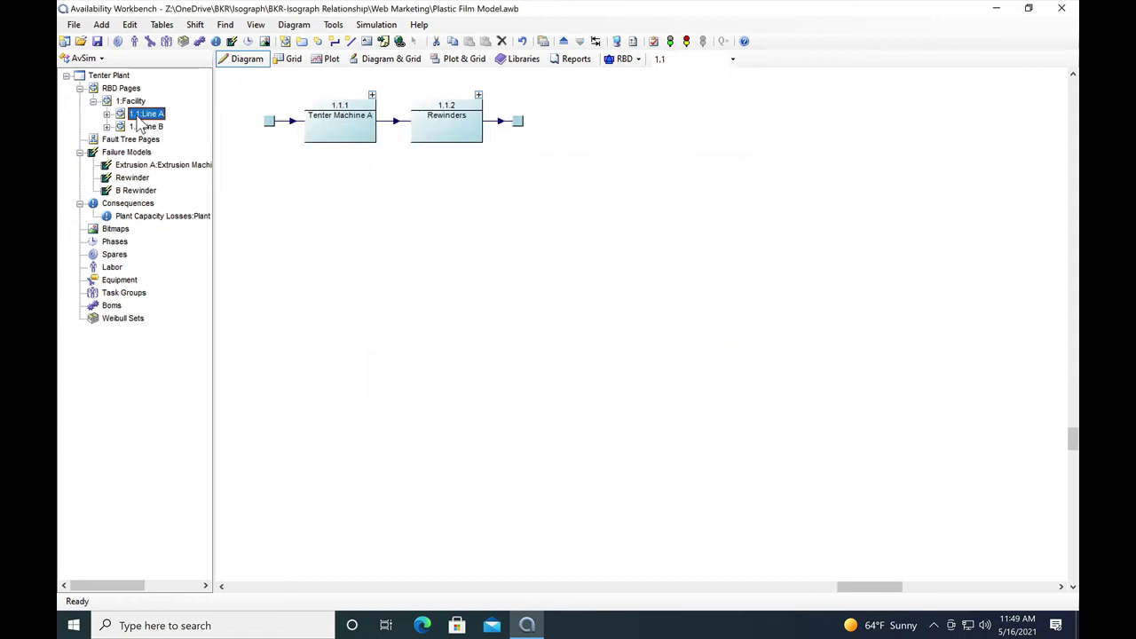
pyautogui.click(477, 94)
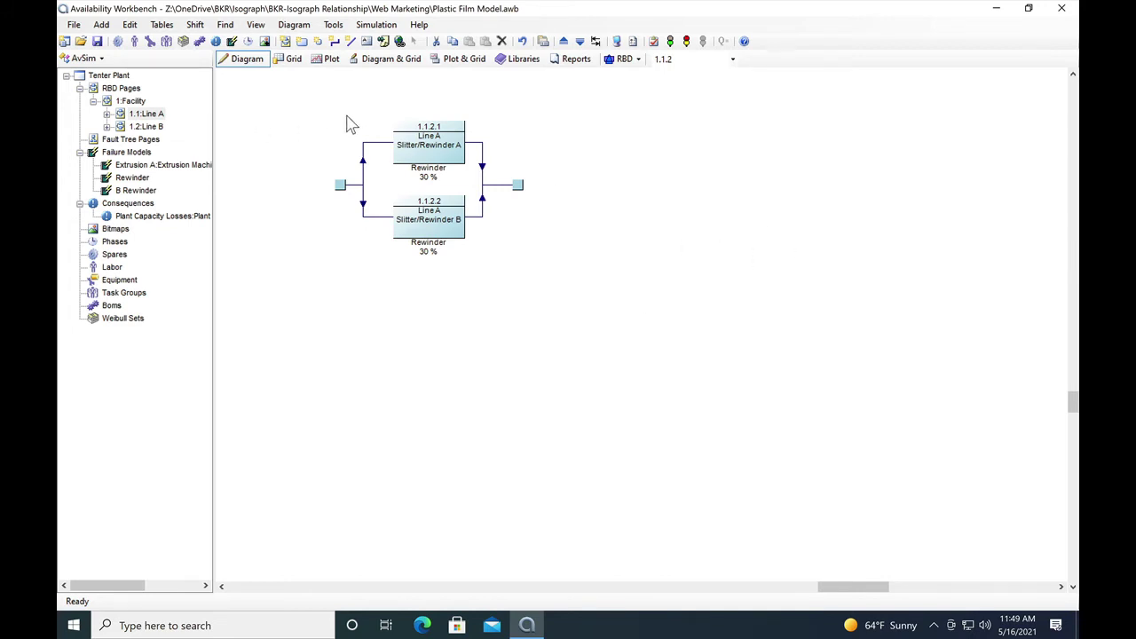
# - Change the project's Number of simulations from 100 to 1000 in Project options
pyautogui.click(333, 25)
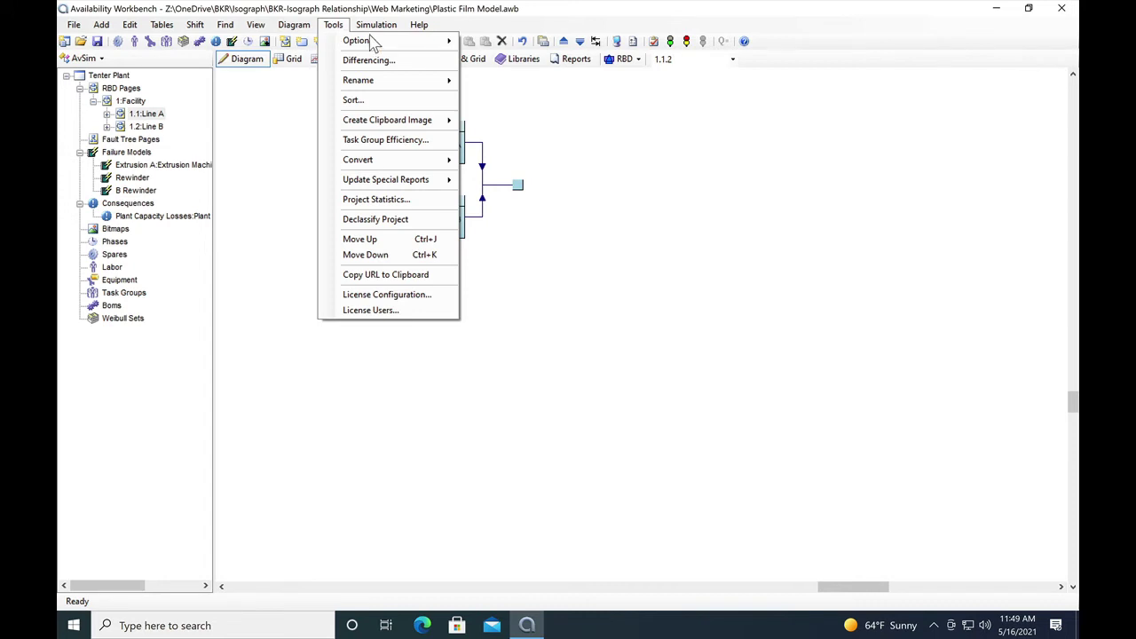
pyautogui.moveTo(379, 48)
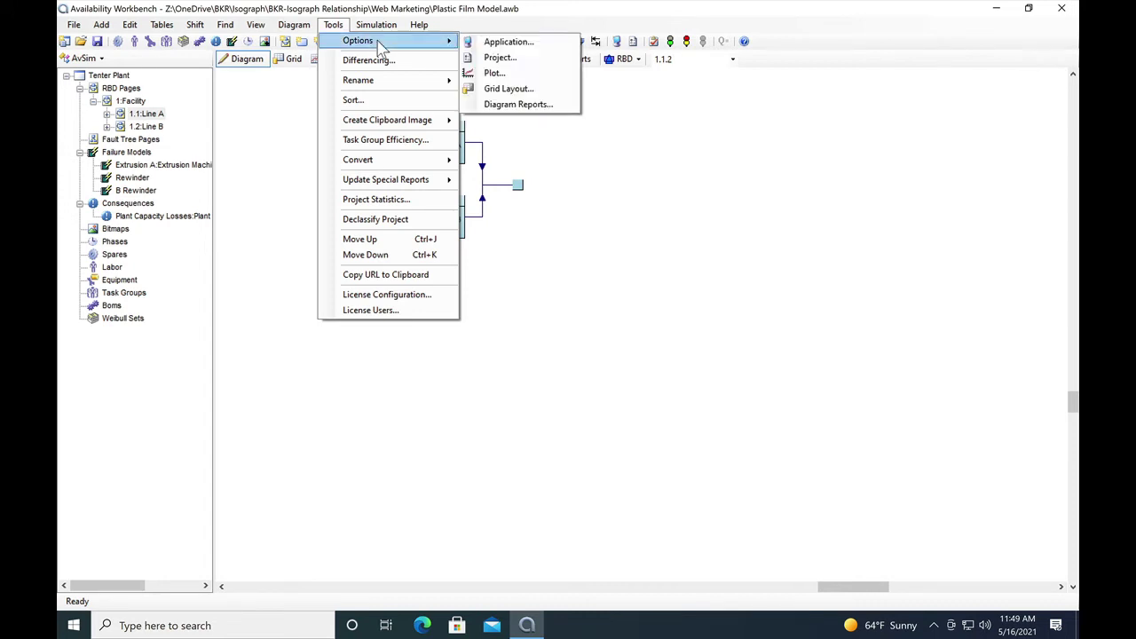
pyautogui.click(498, 59)
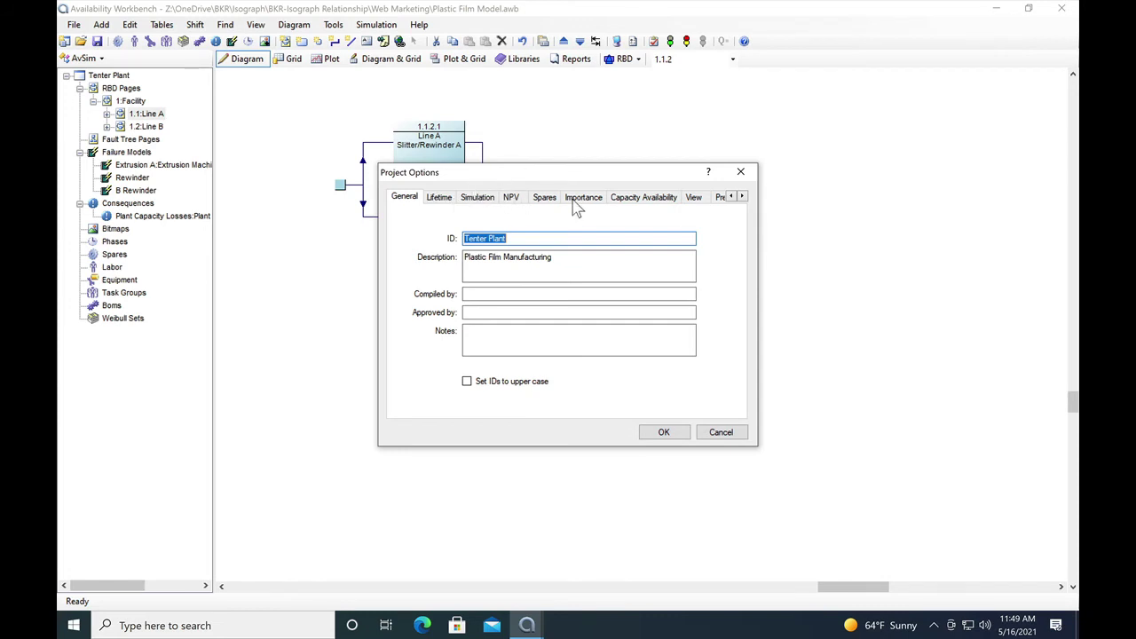
pyautogui.click(440, 200)
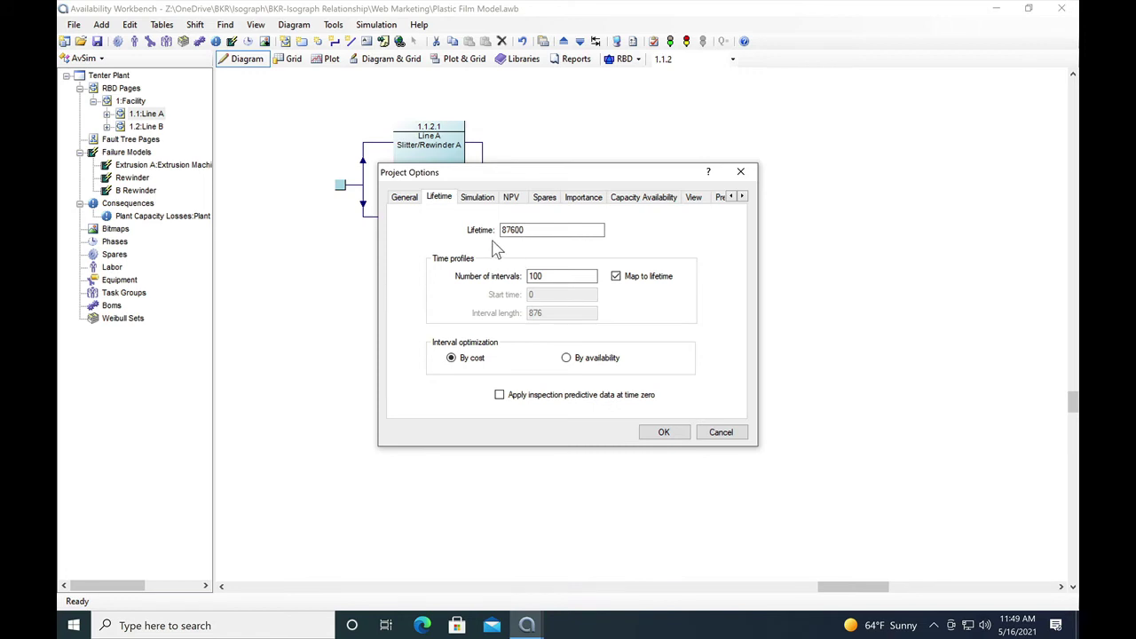
pyautogui.click(477, 199)
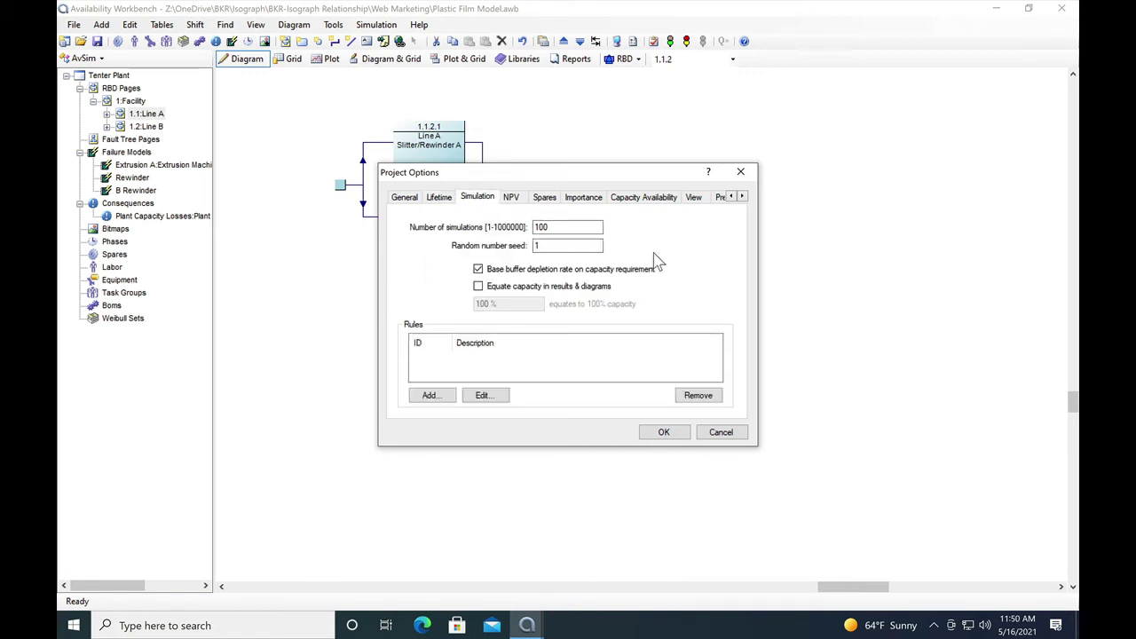
pyautogui.click(552, 229)
pyautogui.write('0')
pyautogui.click(584, 203)
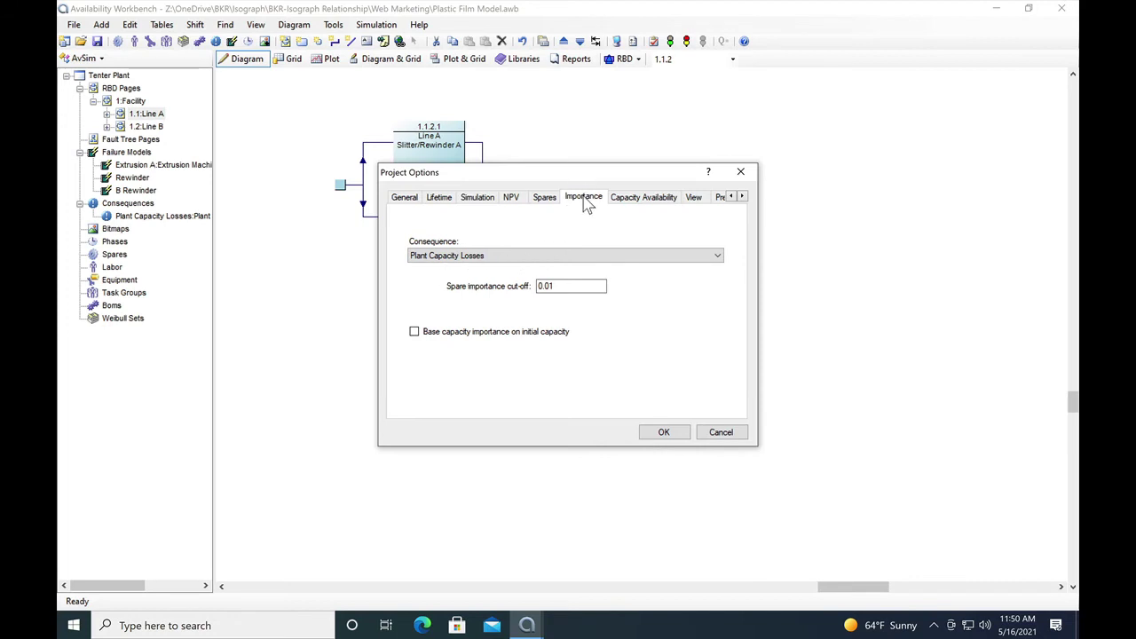
pyautogui.click(474, 197)
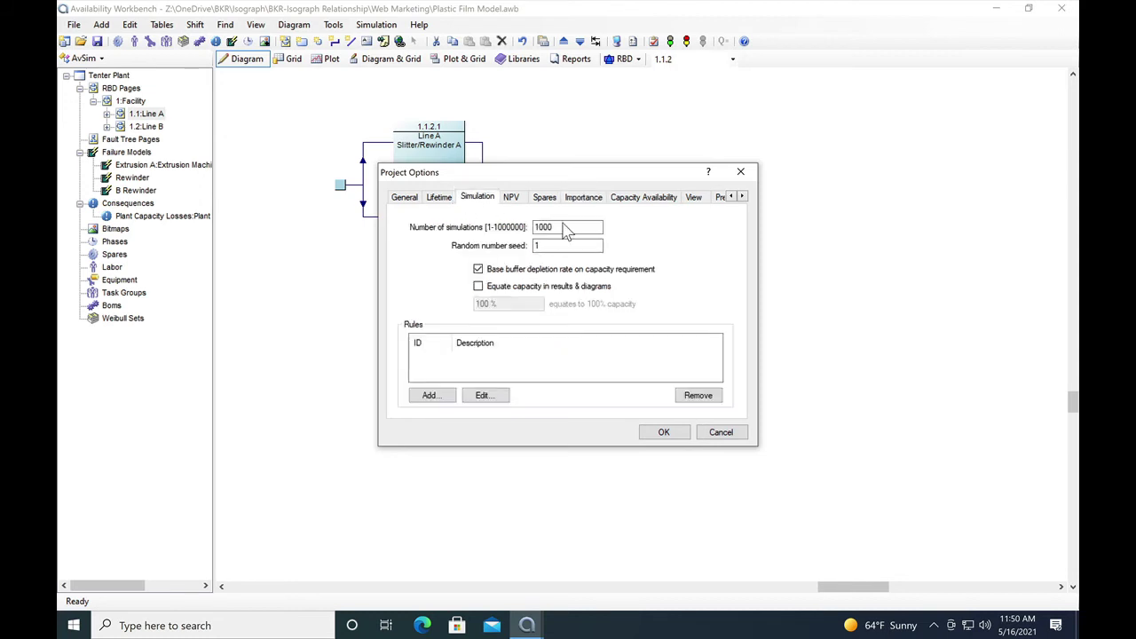
pyautogui.click(438, 198)
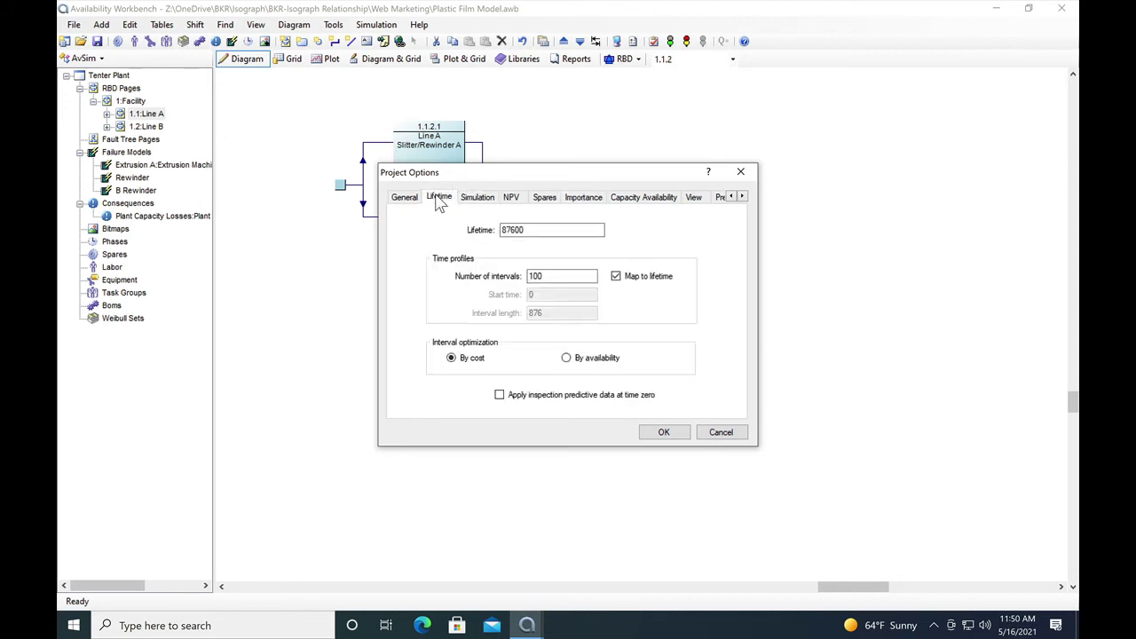
pyautogui.click(665, 432)
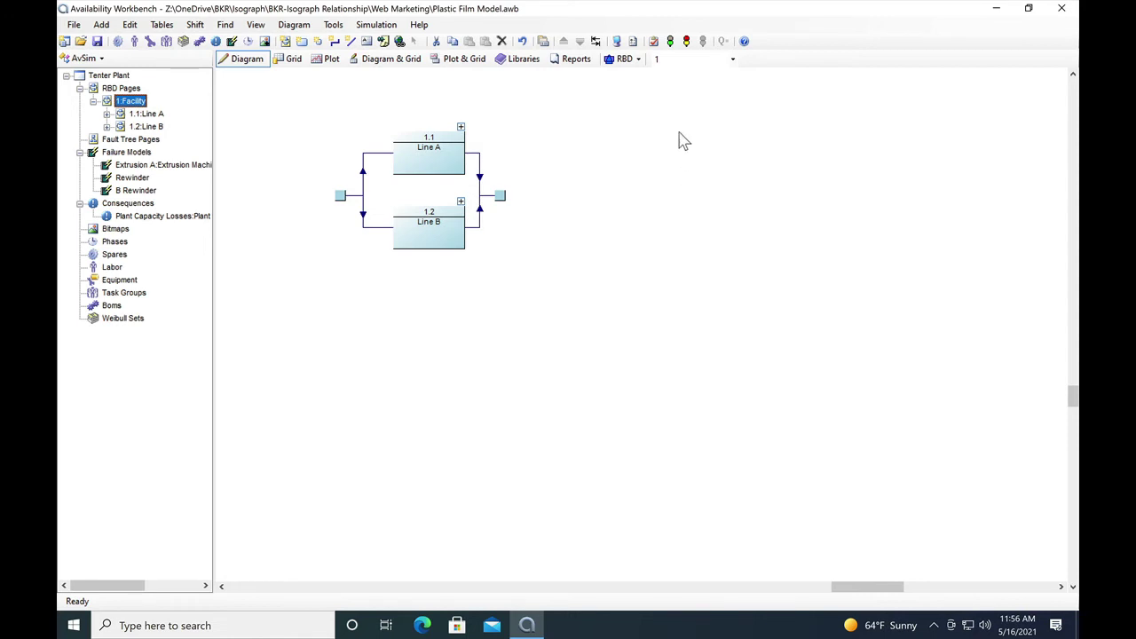
# - Run the simulation on the 1:Facility model and show its results
pyautogui.click(672, 43)
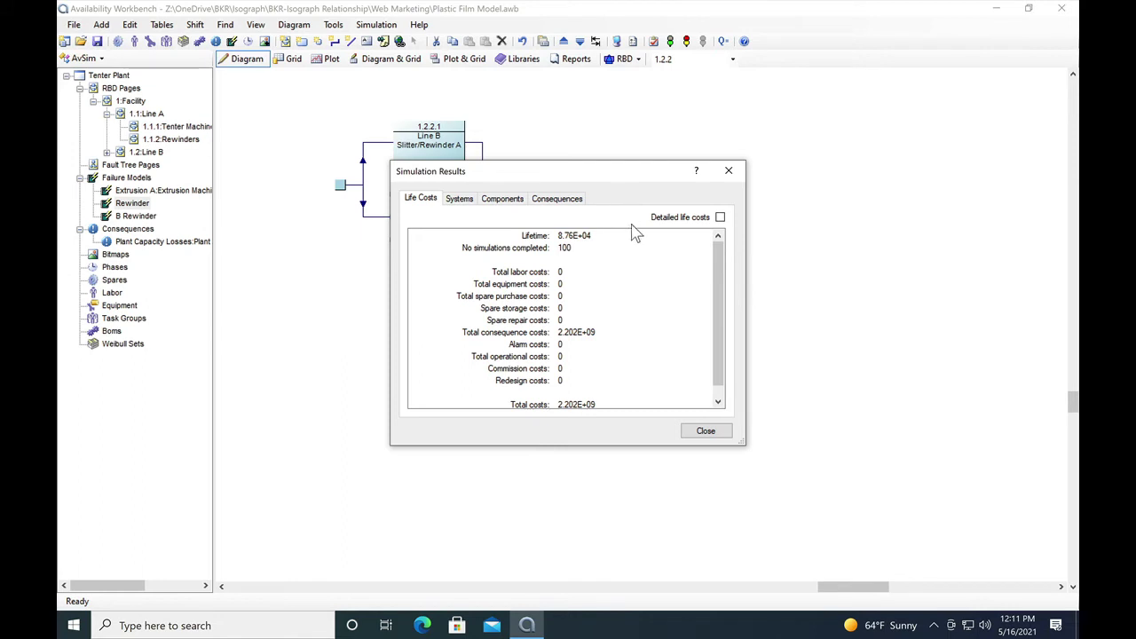
# - Open the component importance rankings, scroll to the 1.2.x rows, then close them
pyautogui.click(705, 432)
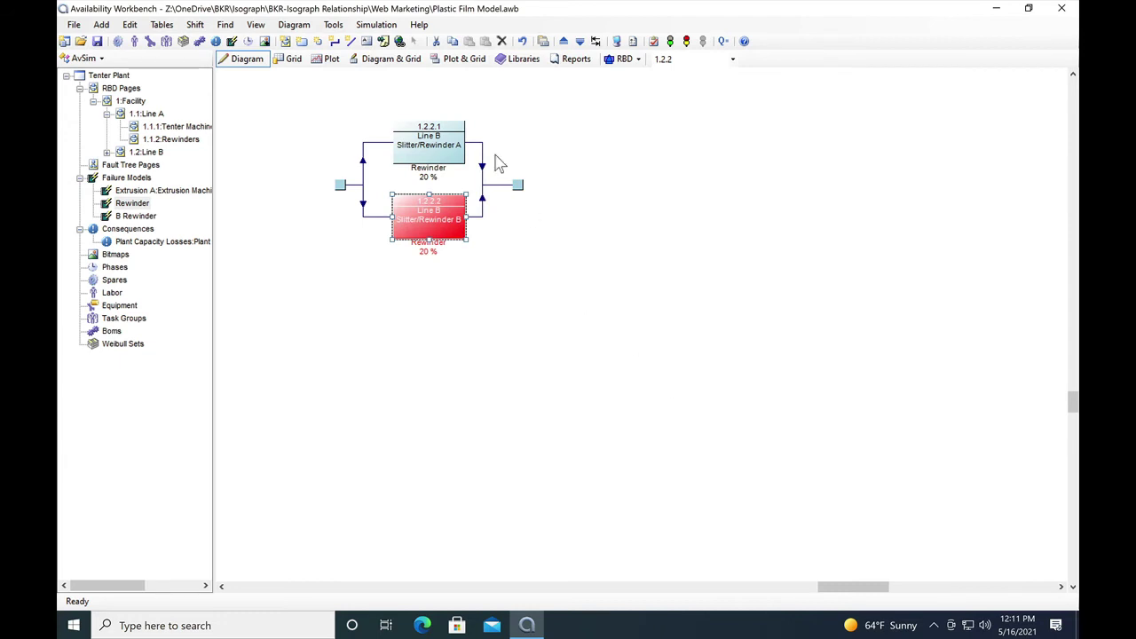
pyautogui.click(366, 27)
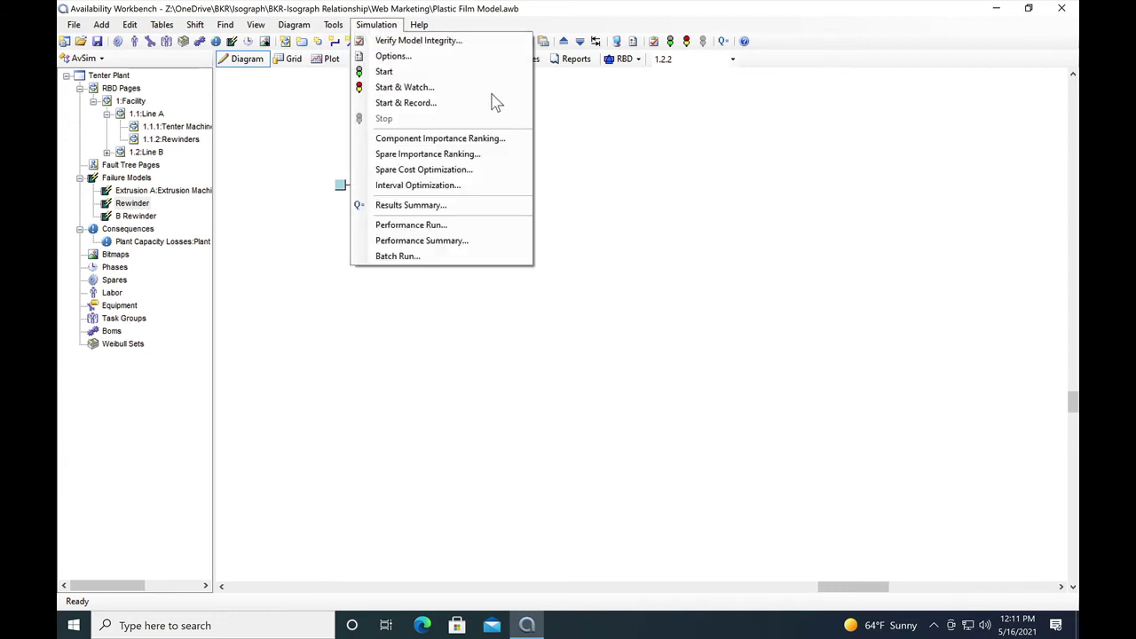
pyautogui.click(455, 140)
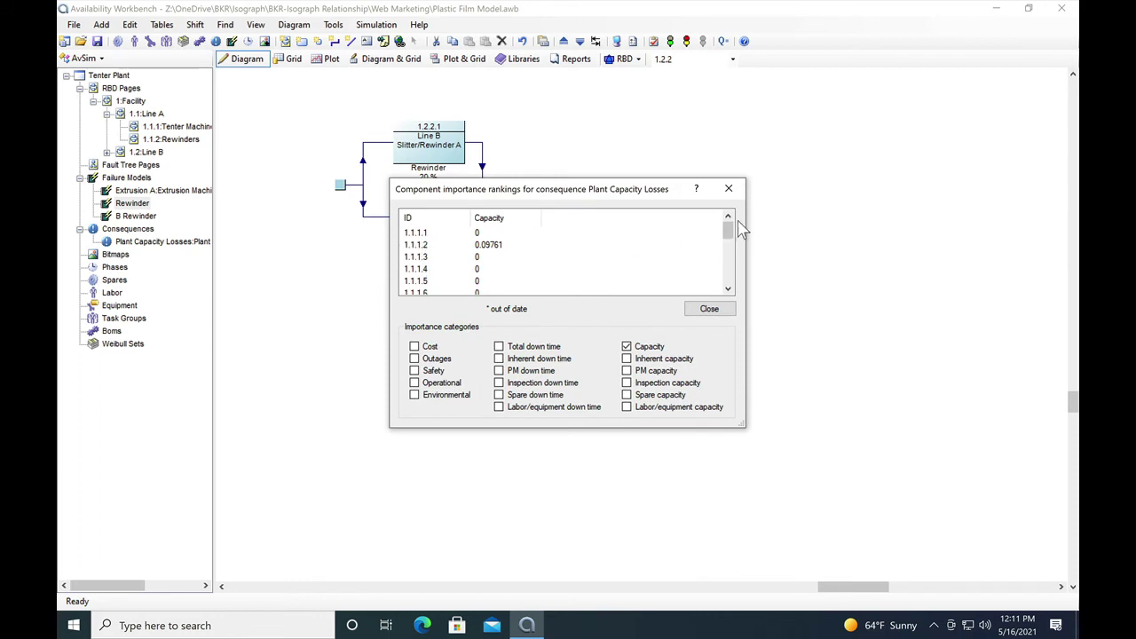
pyautogui.moveTo(729, 235); pyautogui.dragTo(727, 255)
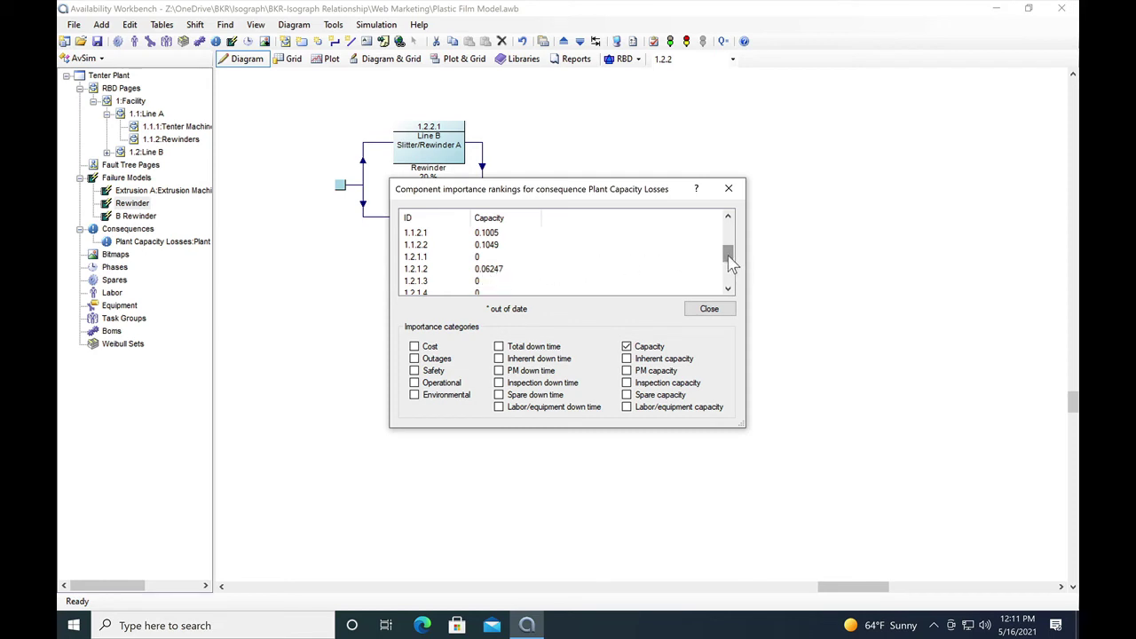
pyautogui.moveTo(728, 257); pyautogui.dragTo(728, 252)
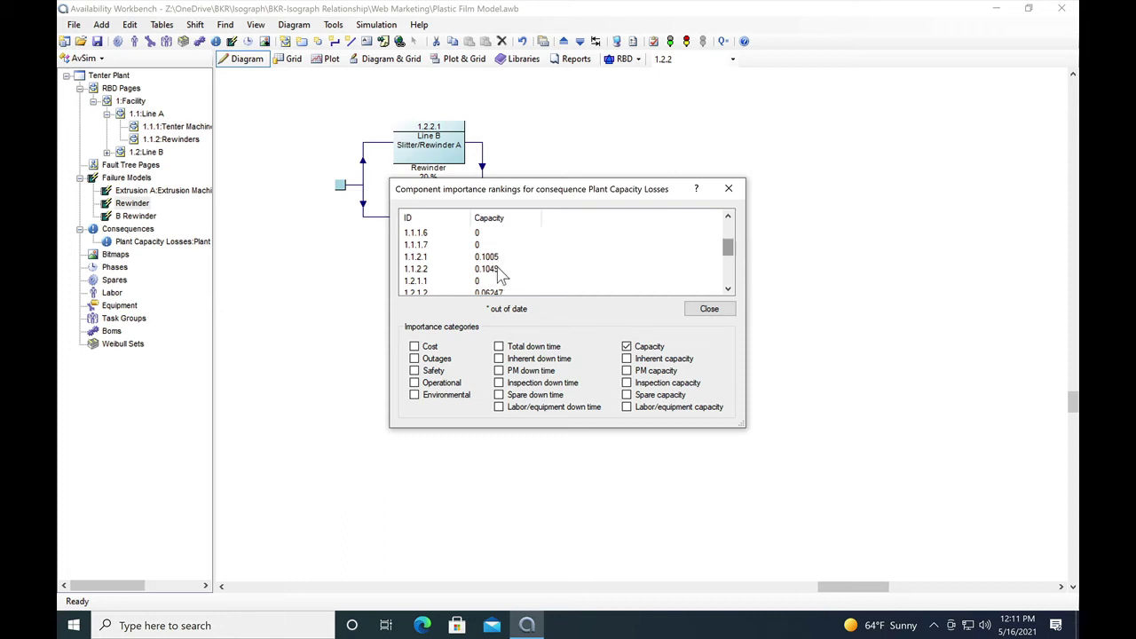
pyautogui.moveTo(728, 251); pyautogui.dragTo(728, 238)
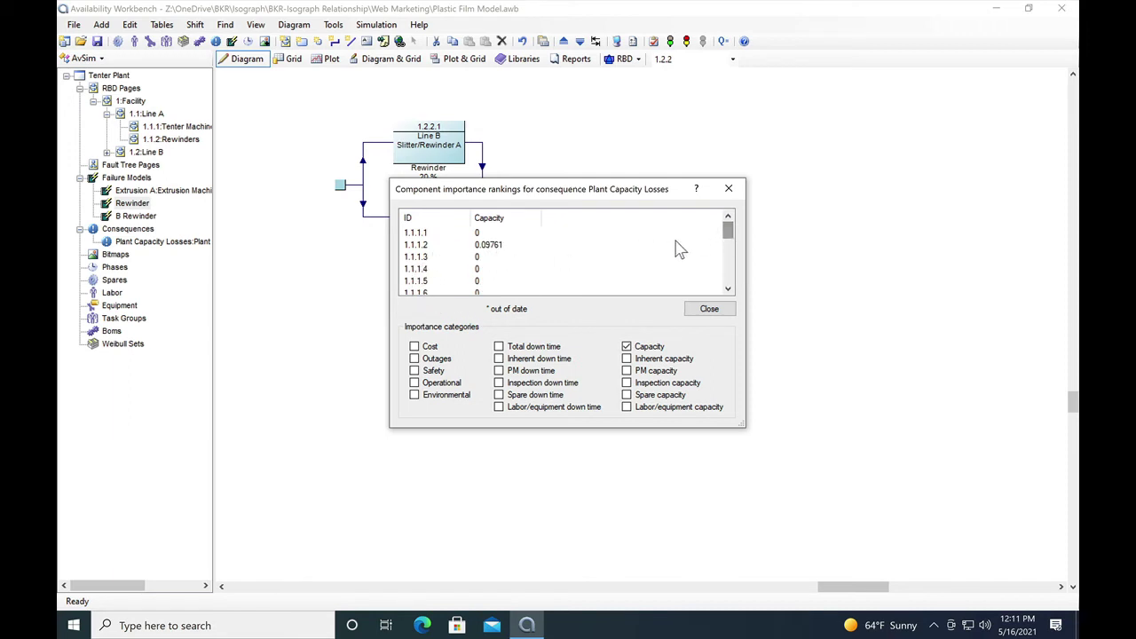
pyautogui.moveTo(728, 233); pyautogui.dragTo(734, 282)
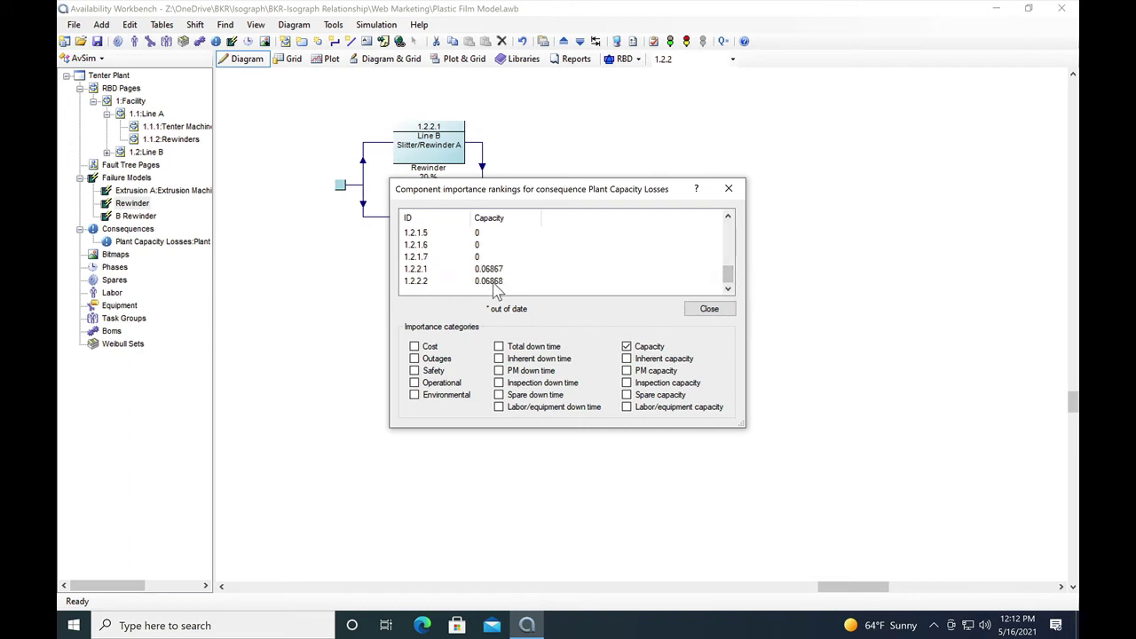
pyautogui.click(729, 190)
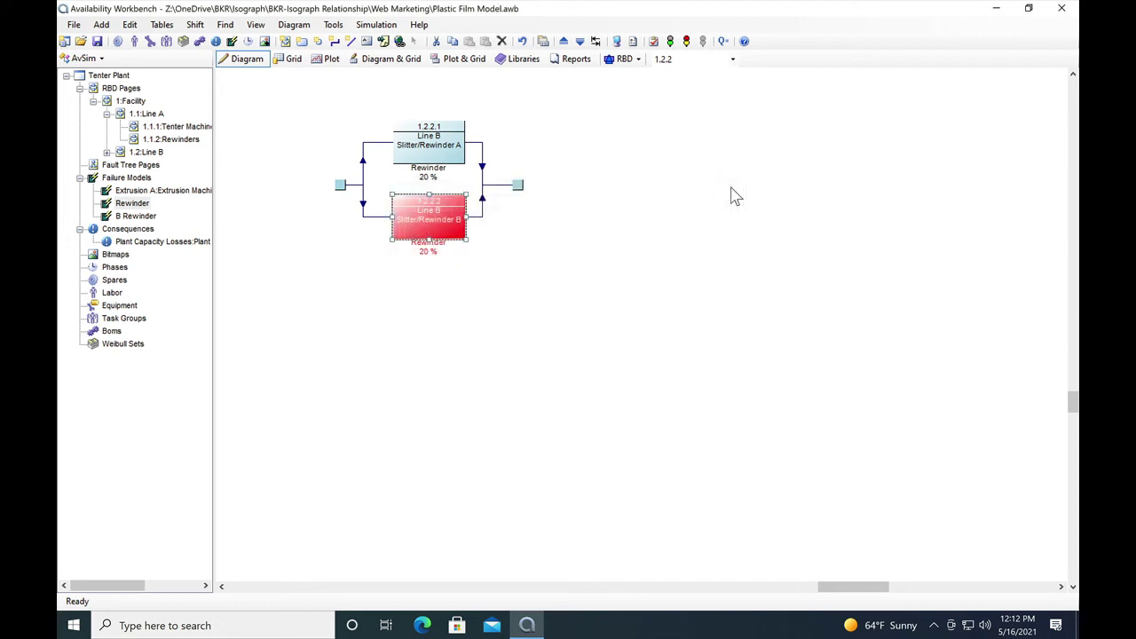
# - Bring up the Tenter Plant RBD Importance Rankings report from the Reports tab
pyautogui.click(574, 62)
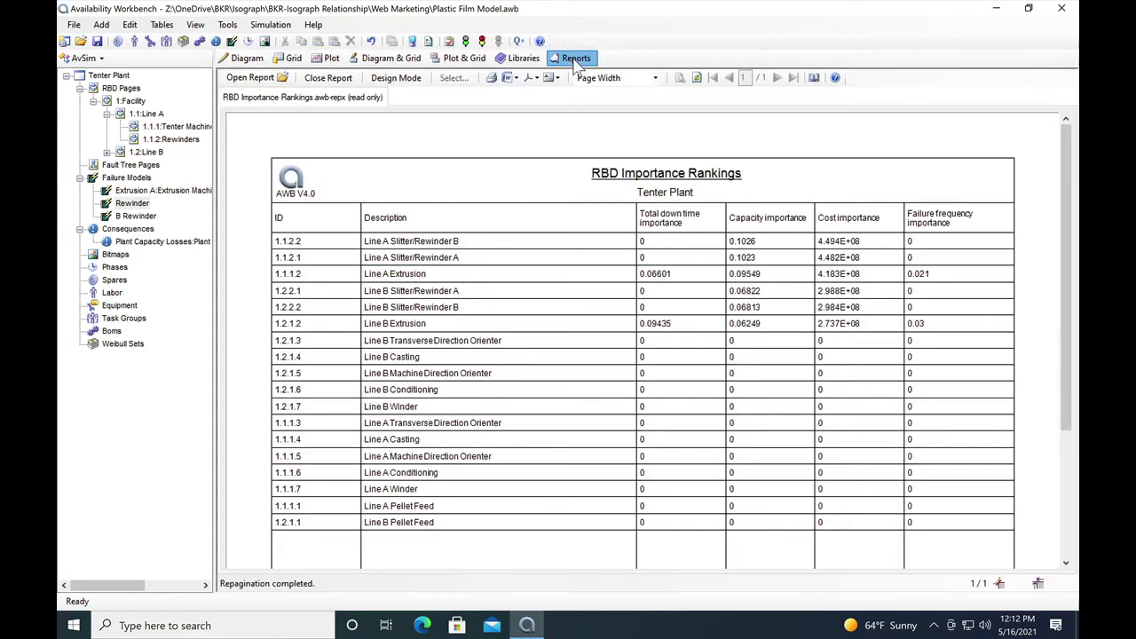
pyautogui.click(277, 78)
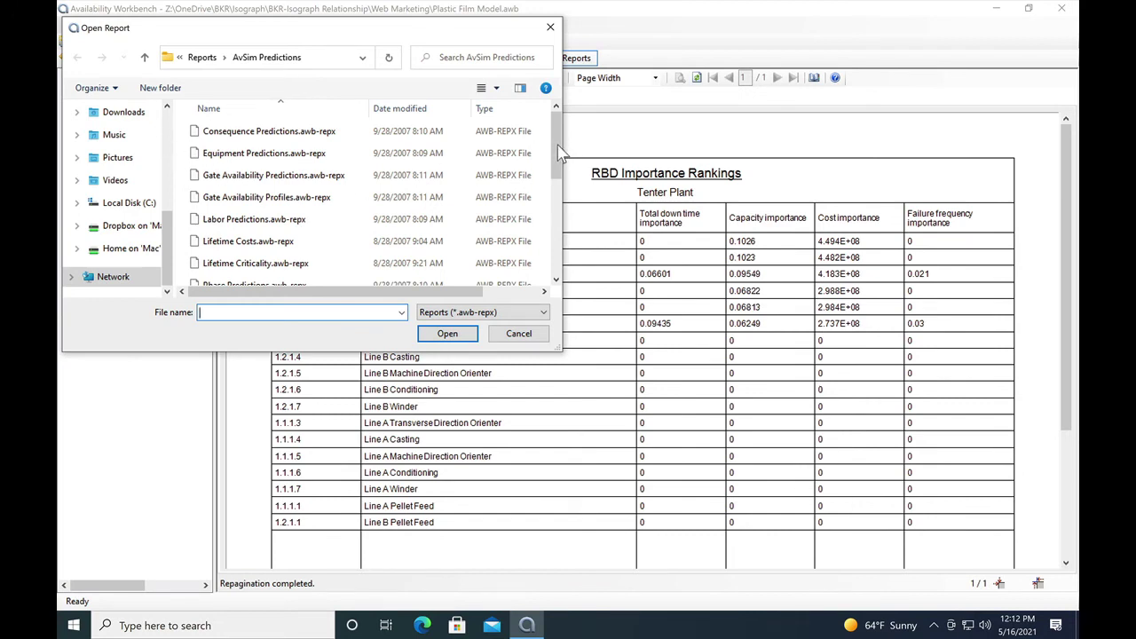
pyautogui.moveTo(559, 145); pyautogui.dragTo(551, 239)
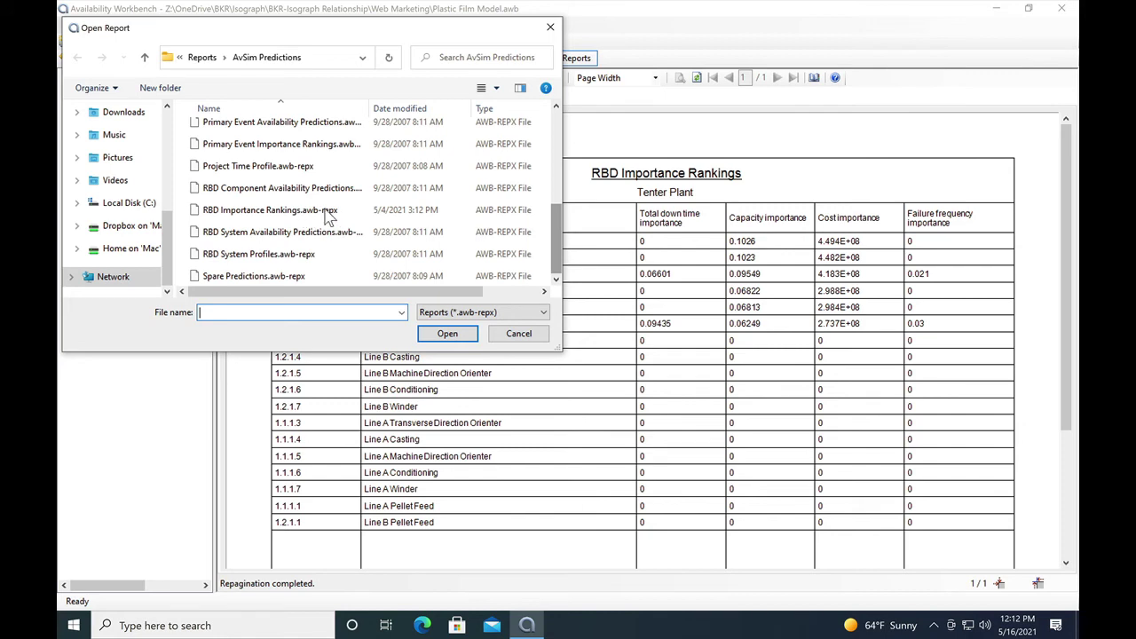
pyautogui.click(519, 335)
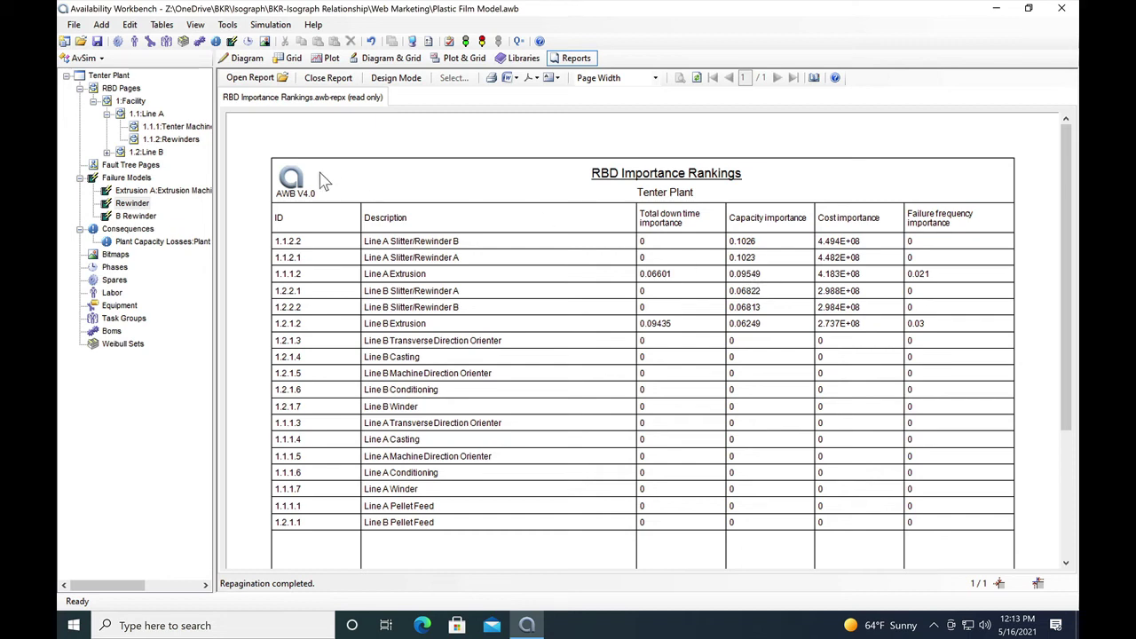
pyautogui.doubleClick(132, 204)
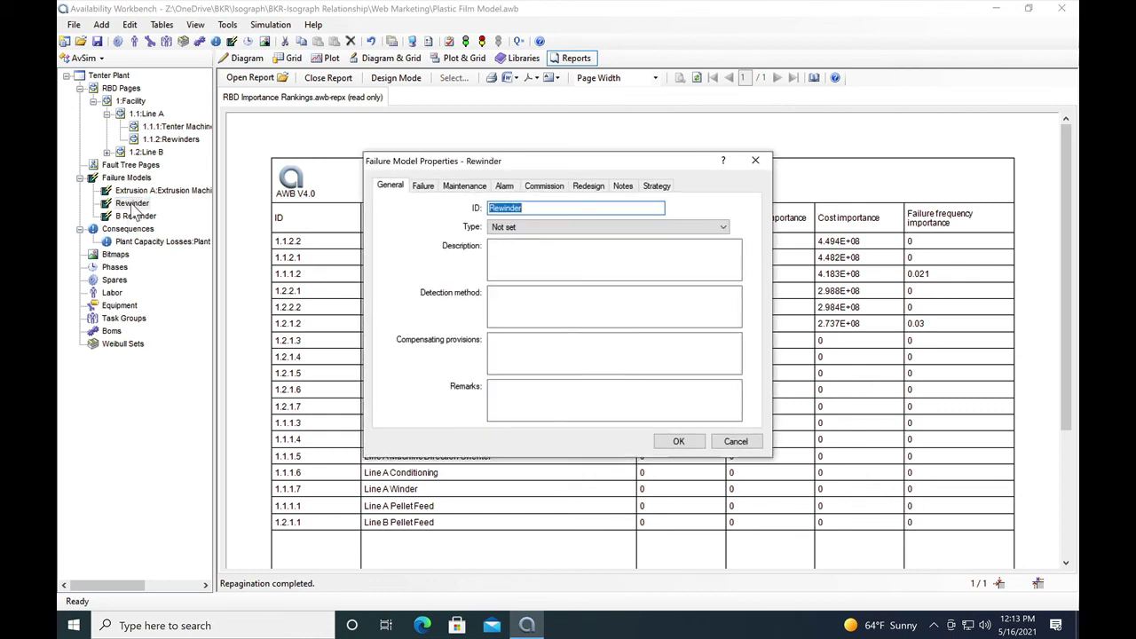
pyautogui.click(426, 188)
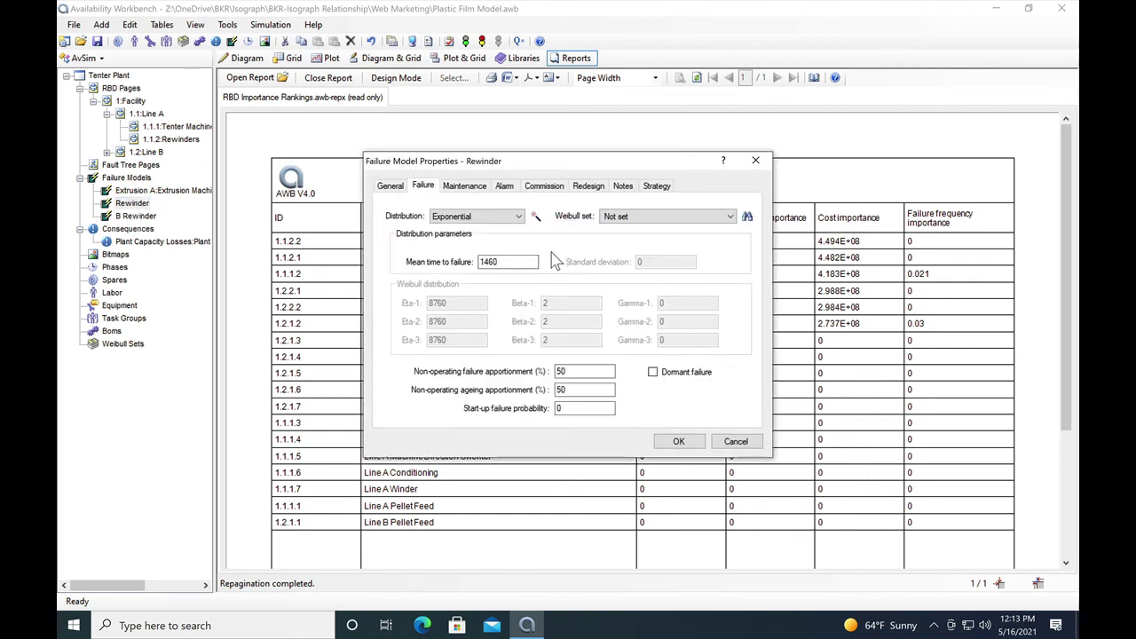
pyautogui.click(466, 188)
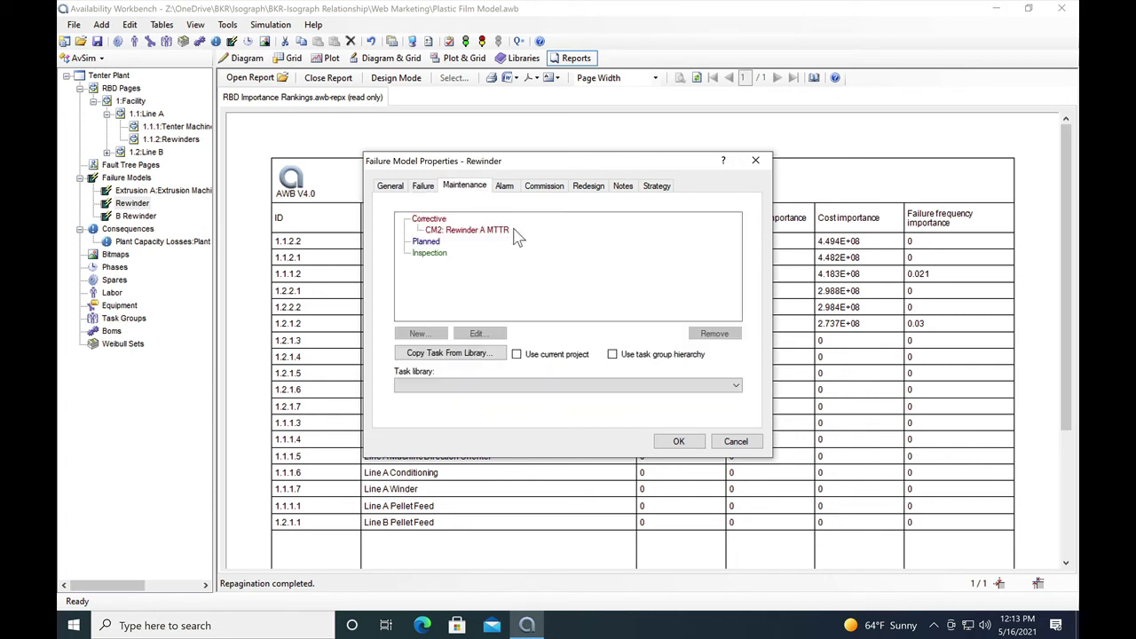
pyautogui.click(446, 229)
pyautogui.doubleClick(446, 230)
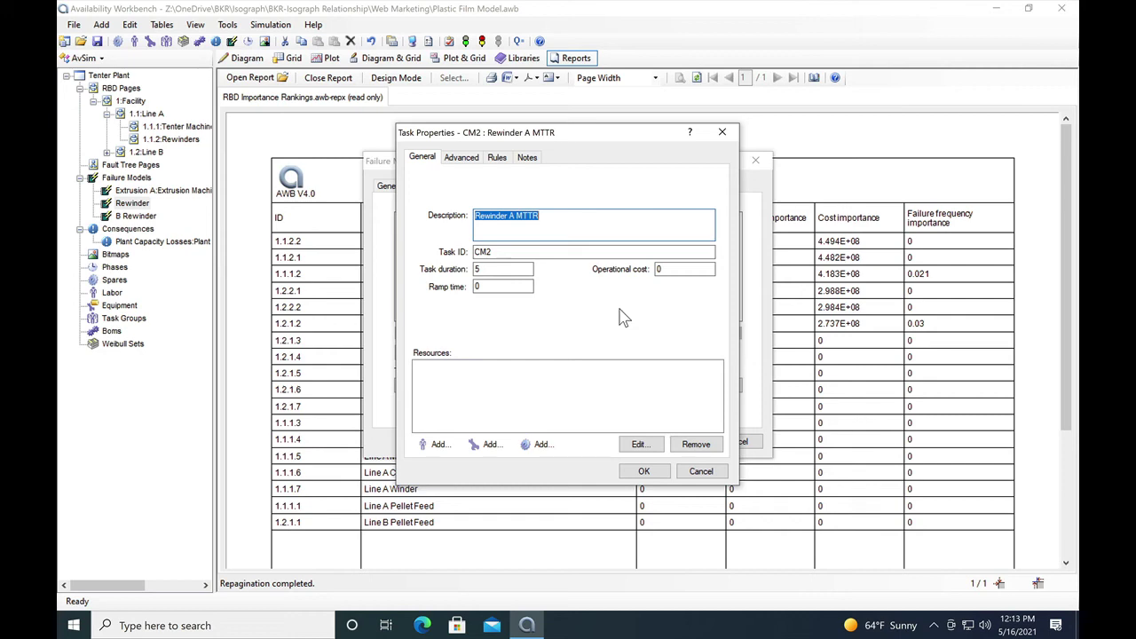
pyautogui.click(700, 473)
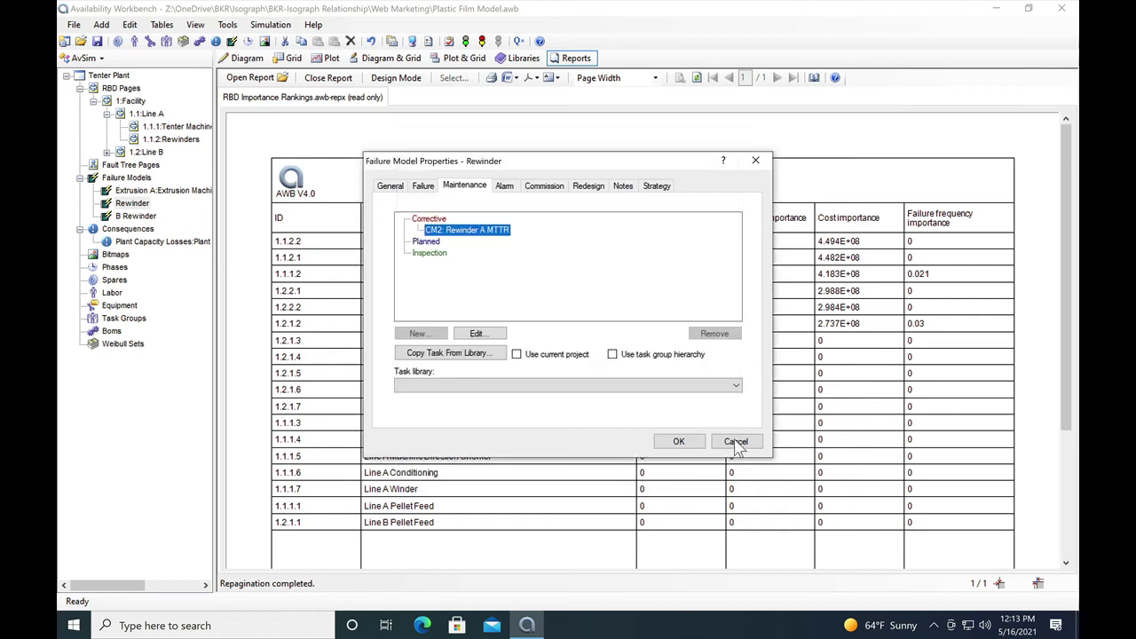
pyautogui.click(736, 442)
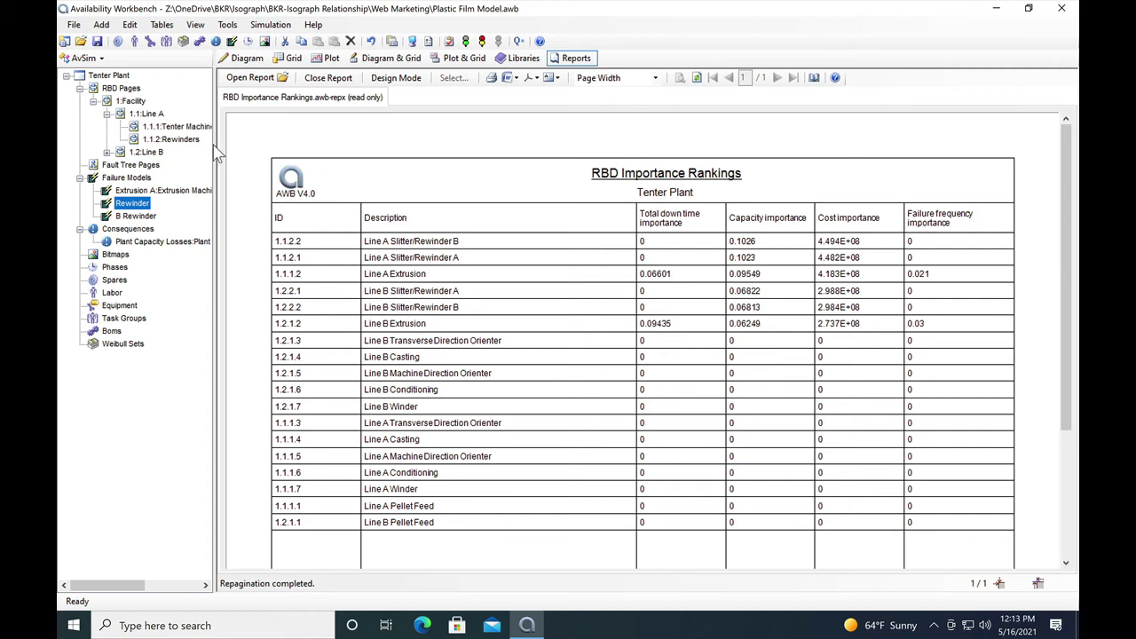
# - Assign B Rewinder to Slitter/Rewinder A (1.2.2.1), reviewing its MTTF and CM2 repair task
pyautogui.click(247, 60)
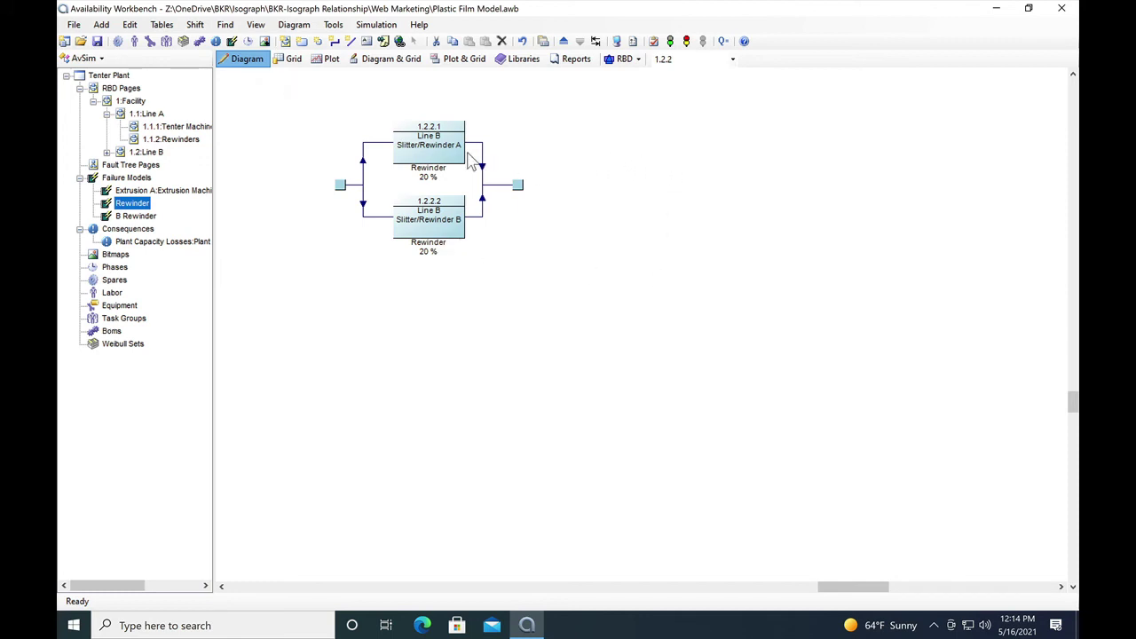
pyautogui.doubleClick(426, 158)
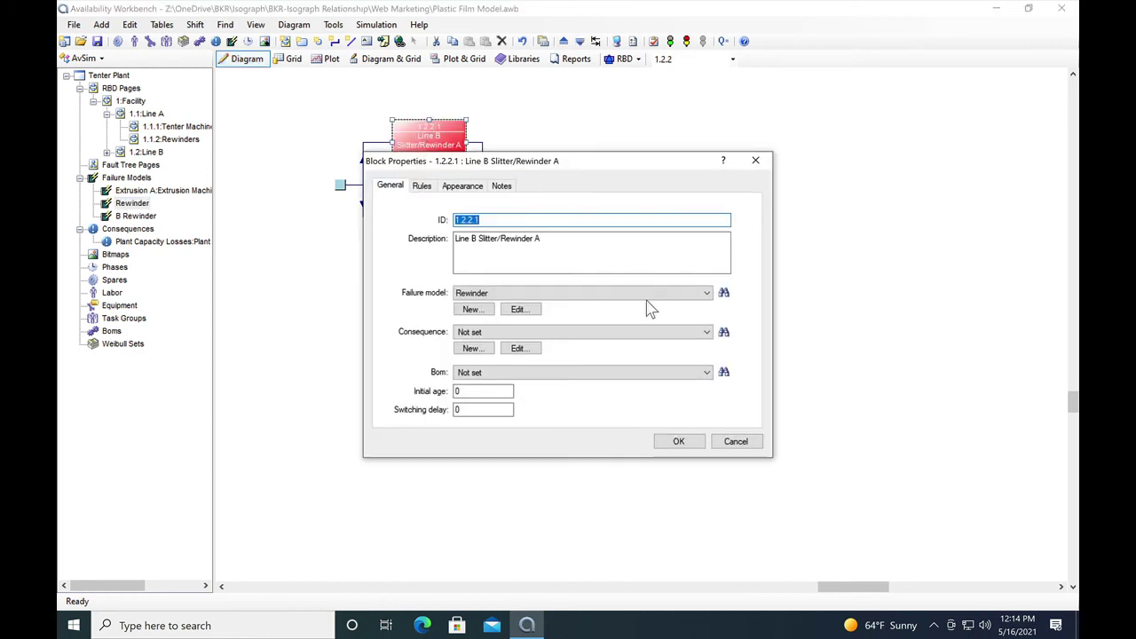
pyautogui.click(707, 293)
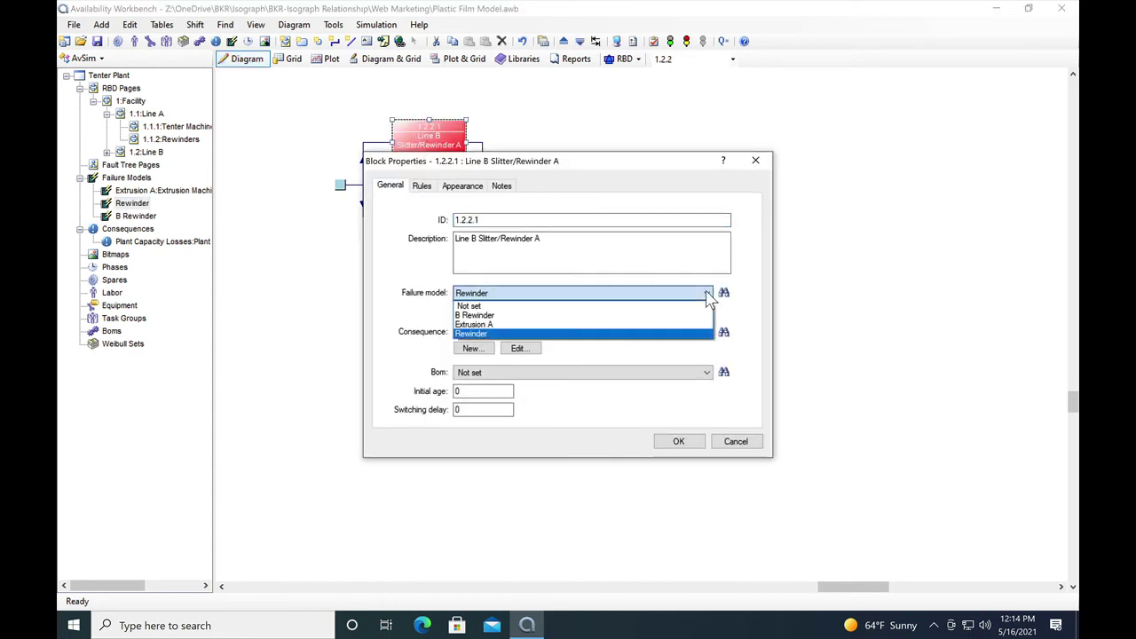
pyautogui.click(473, 314)
pyautogui.click(515, 311)
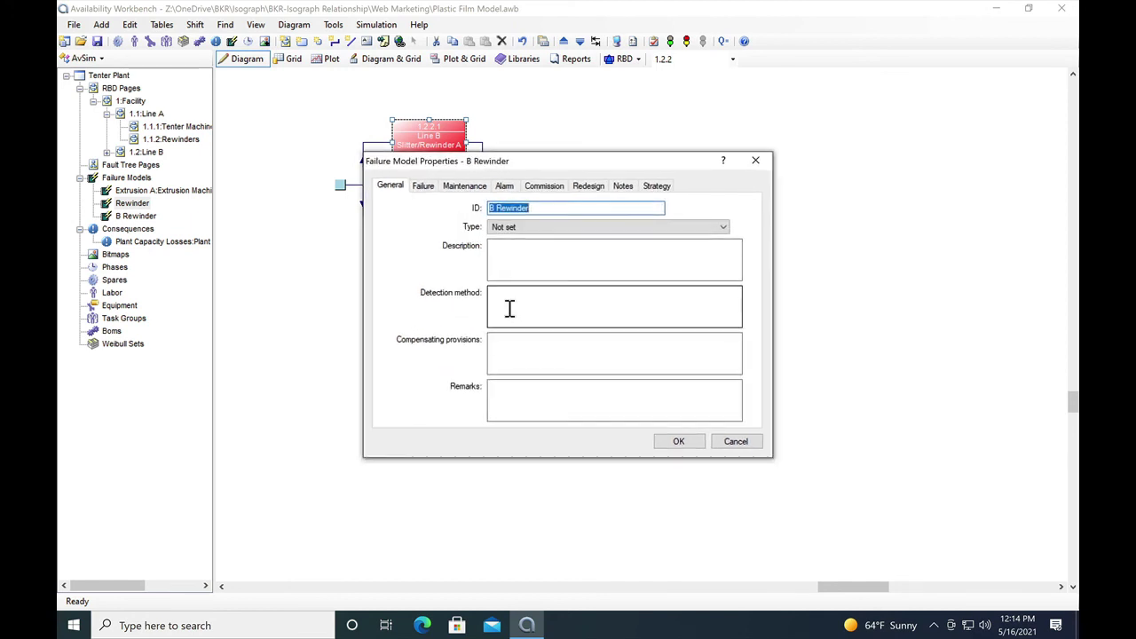
pyautogui.click(424, 185)
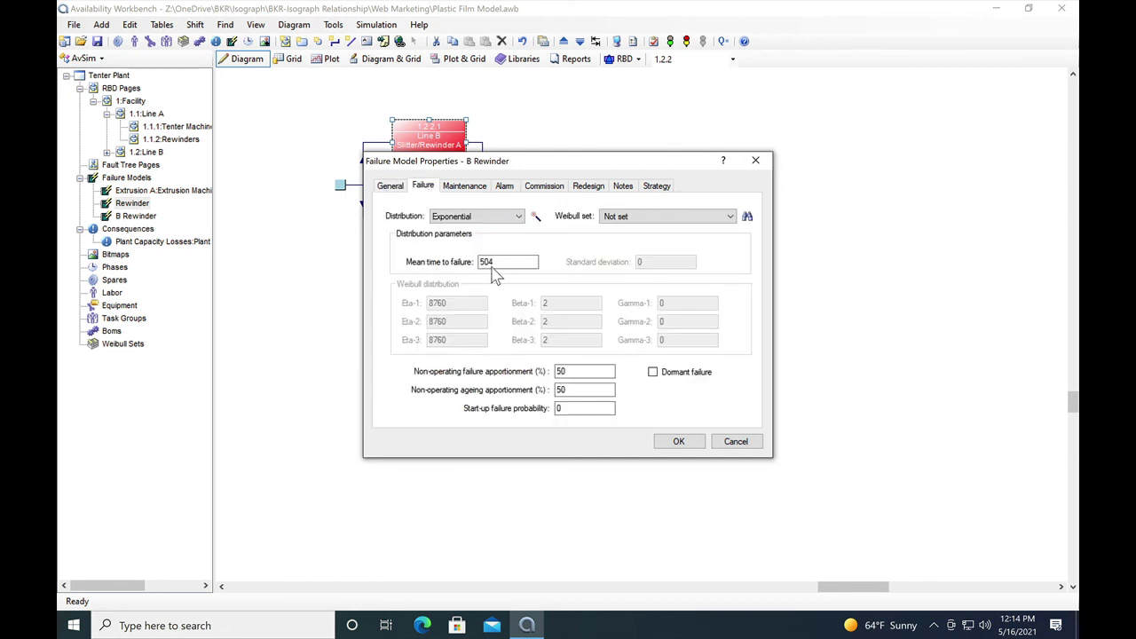
pyautogui.click(471, 190)
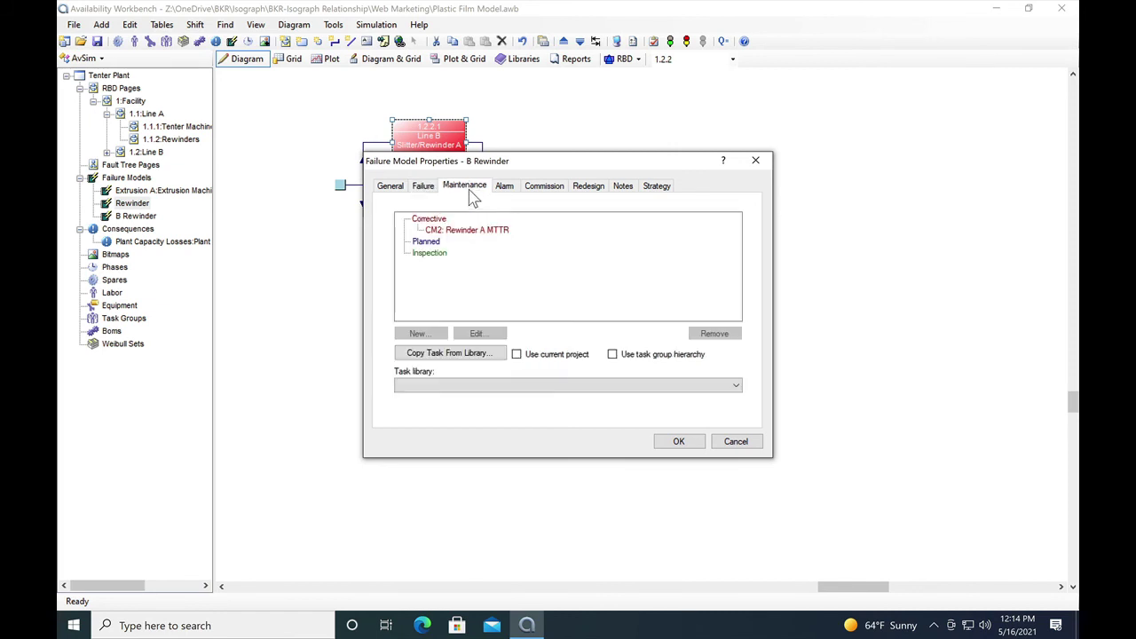
pyautogui.doubleClick(473, 231)
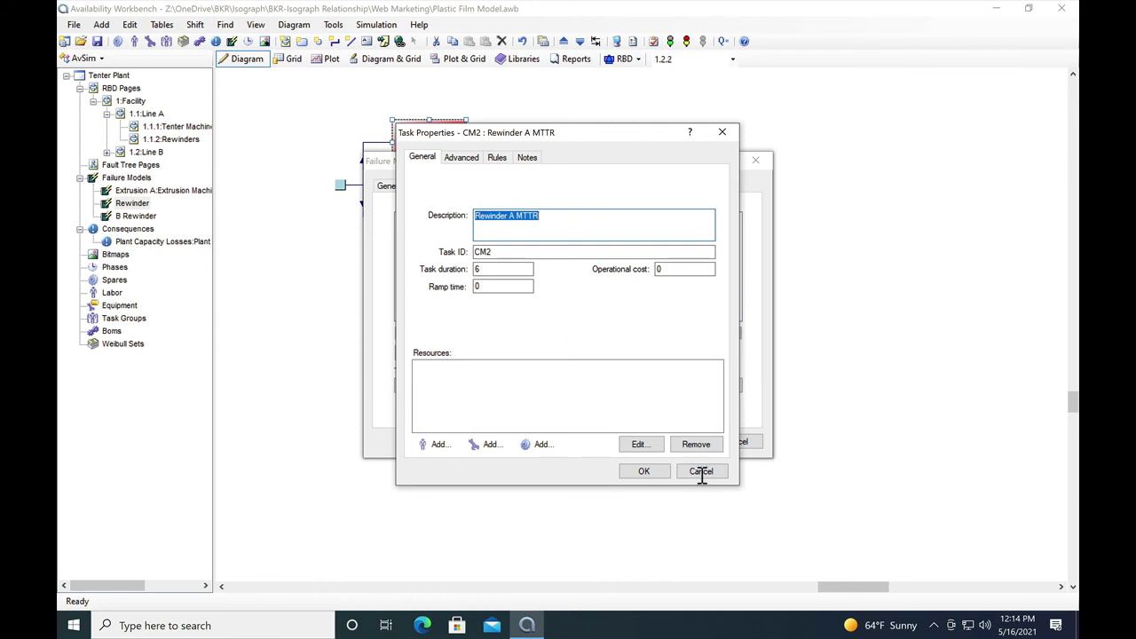
pyautogui.click(648, 471)
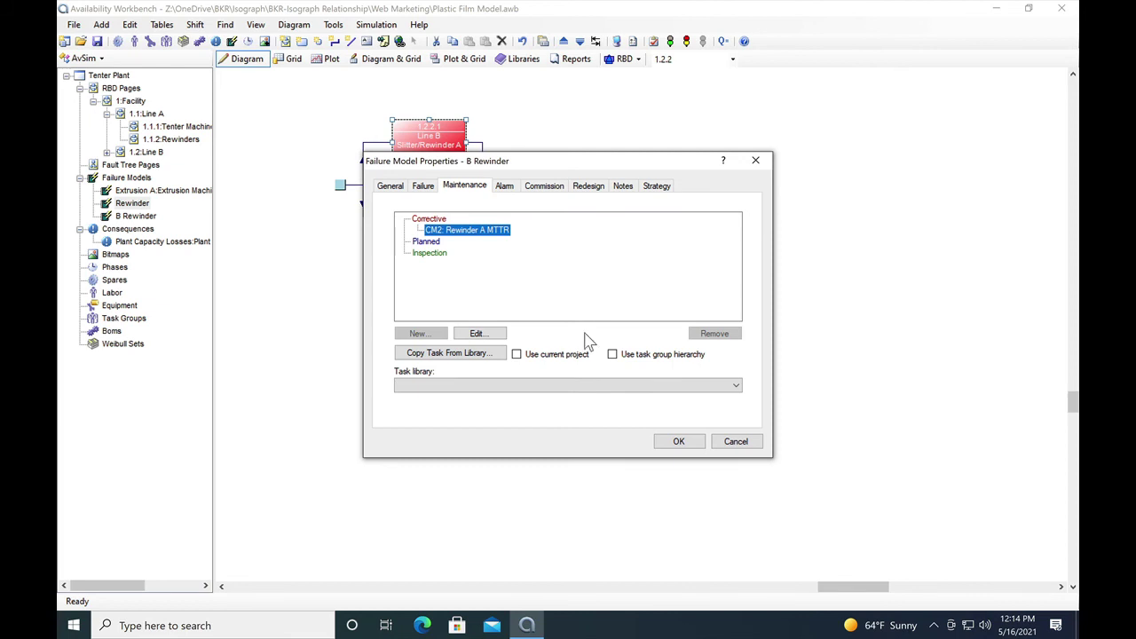
pyautogui.click(676, 443)
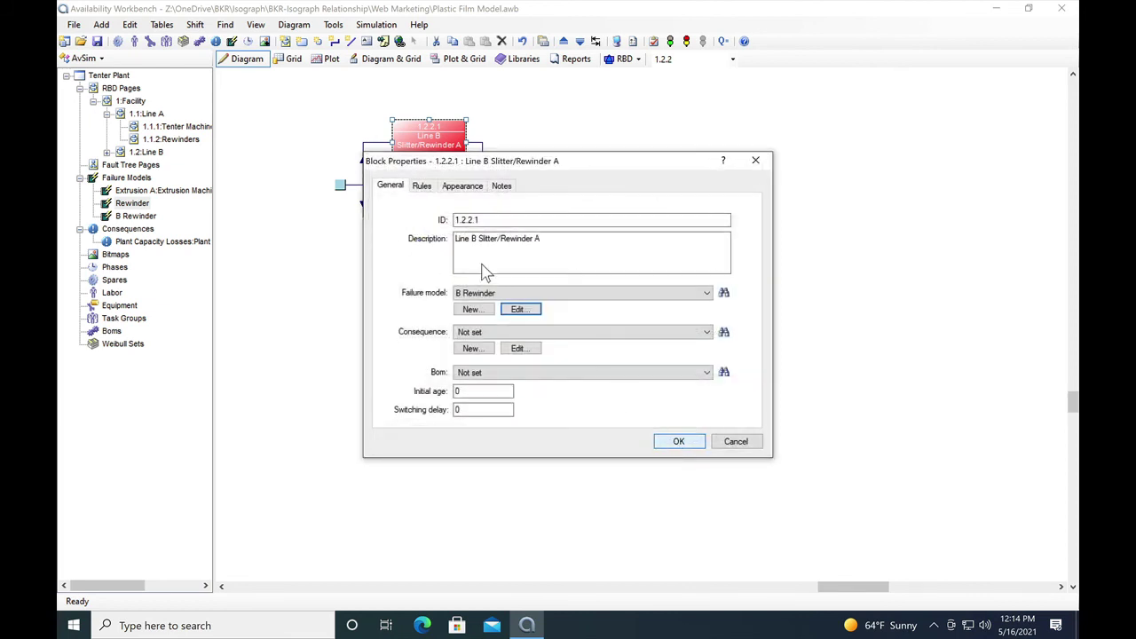
pyautogui.click(679, 442)
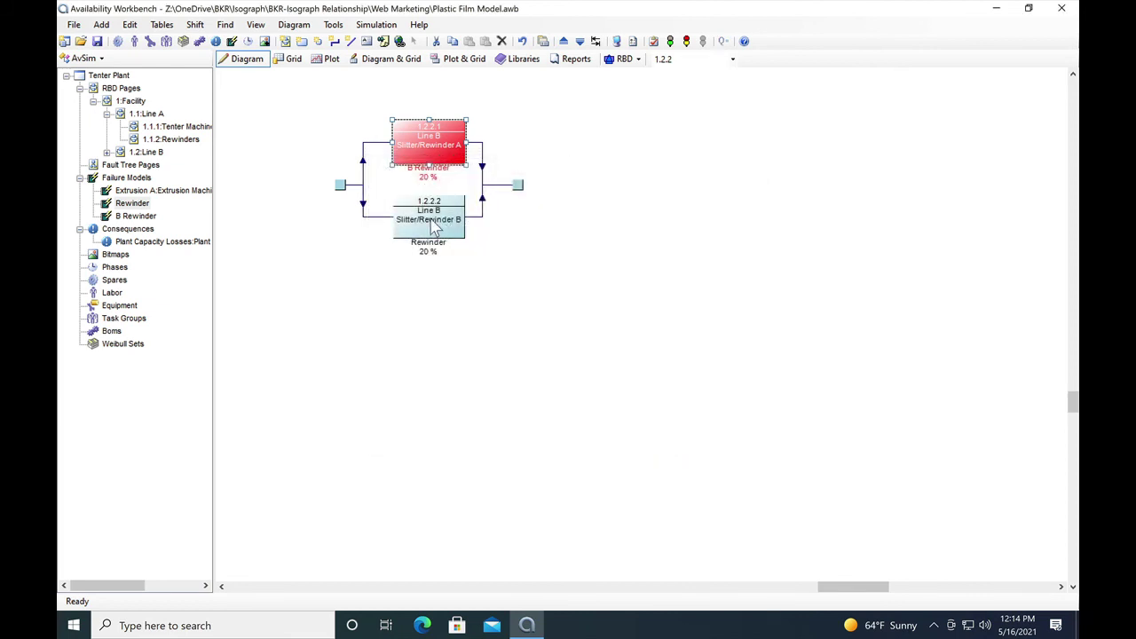
# - Assign the B Rewinder failure model to Line B Slitter/Rewinder B (1.2.2.2)
pyautogui.doubleClick(433, 227)
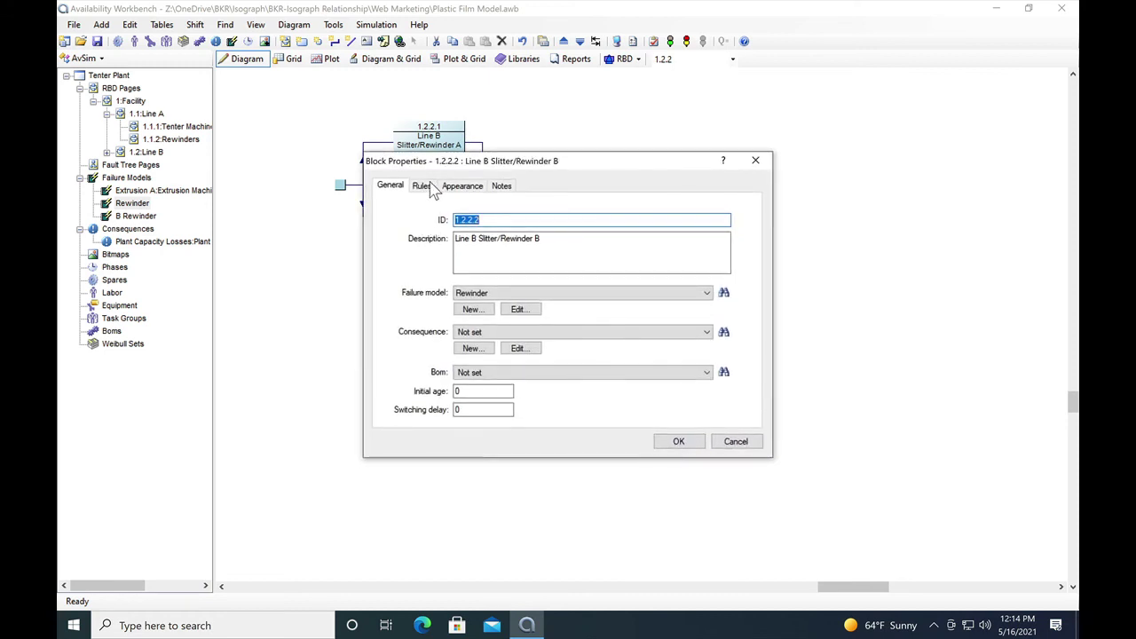
pyautogui.click(710, 296)
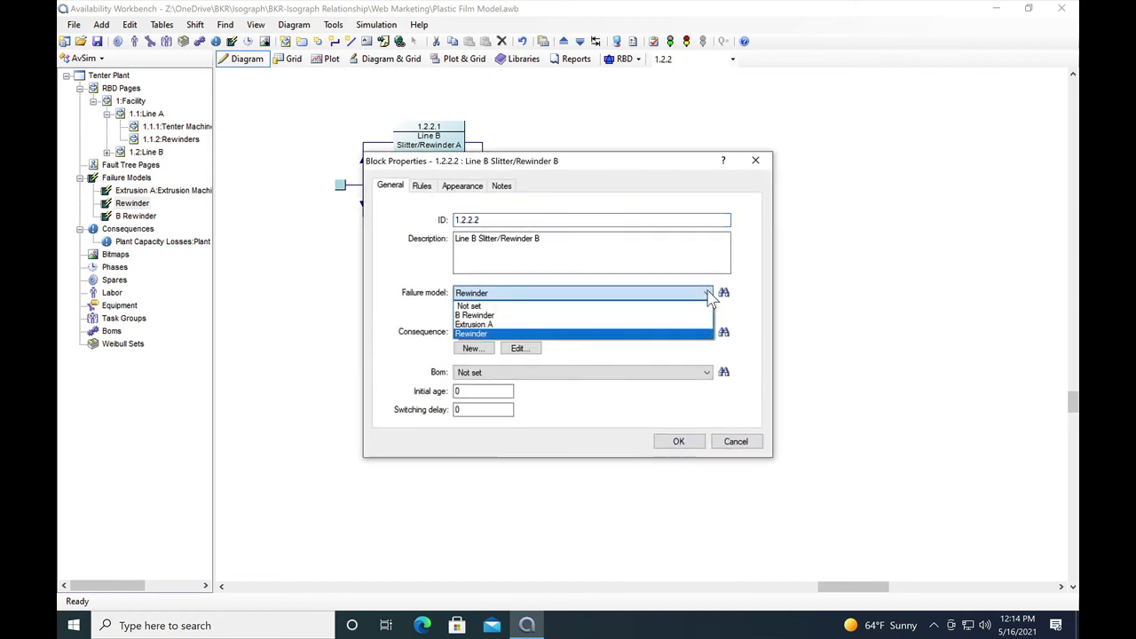
pyautogui.click(477, 315)
pyautogui.click(678, 442)
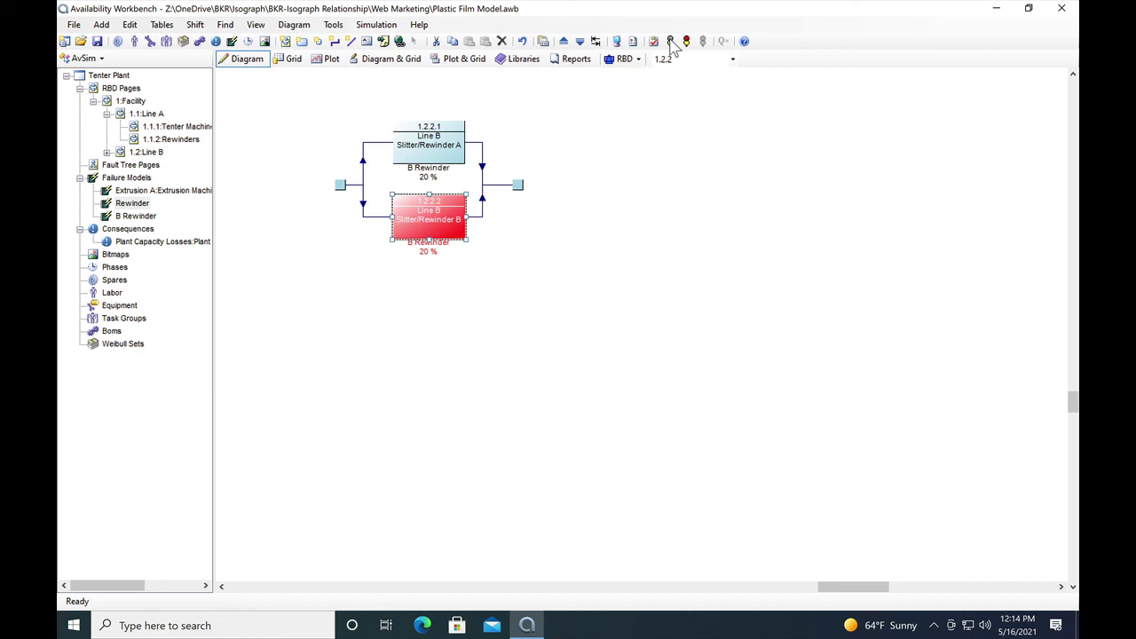
# - Re-run the simulation and requery the RBD Importance Rankings, putting Line B Slitter/Rewinders A and B top at 0.2357
pyautogui.click(672, 45)
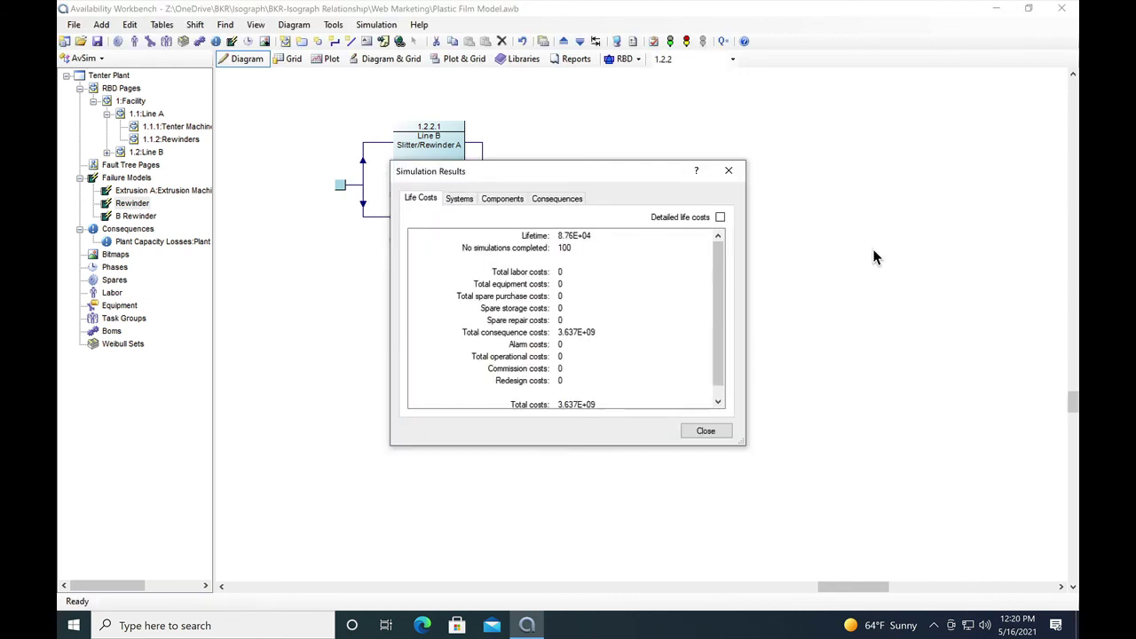
pyautogui.click(704, 432)
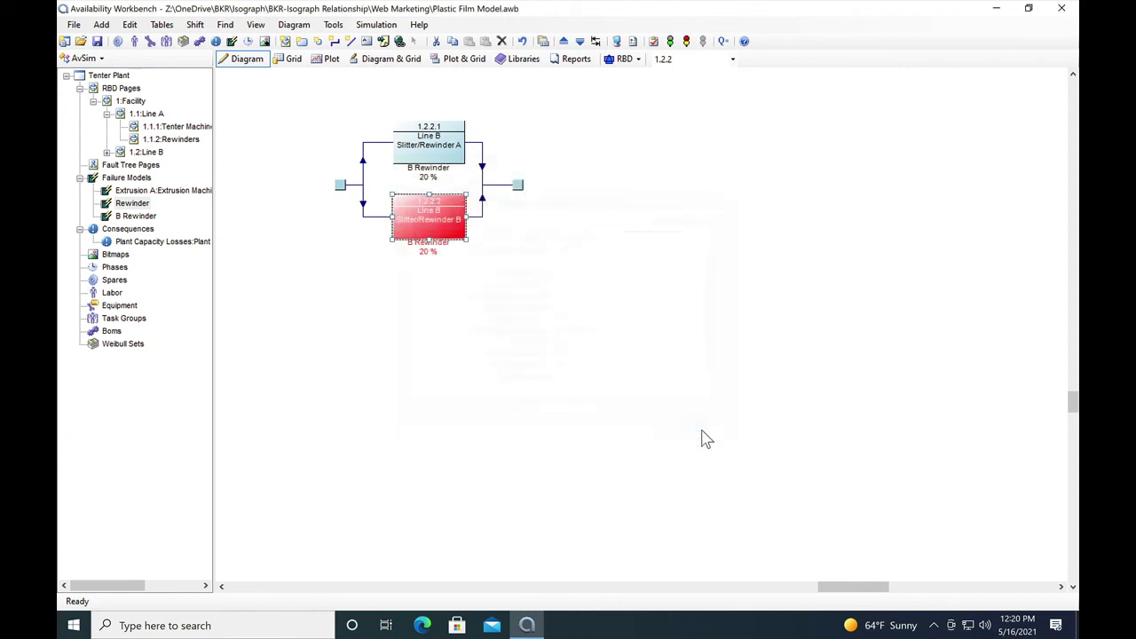
pyautogui.click(574, 59)
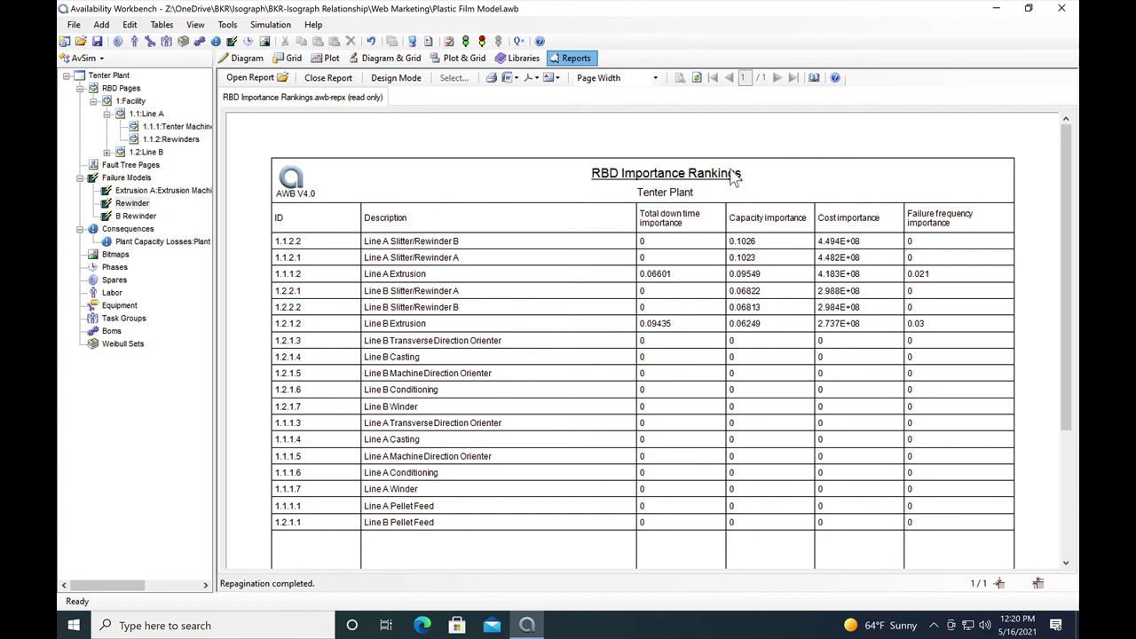
pyautogui.click(696, 78)
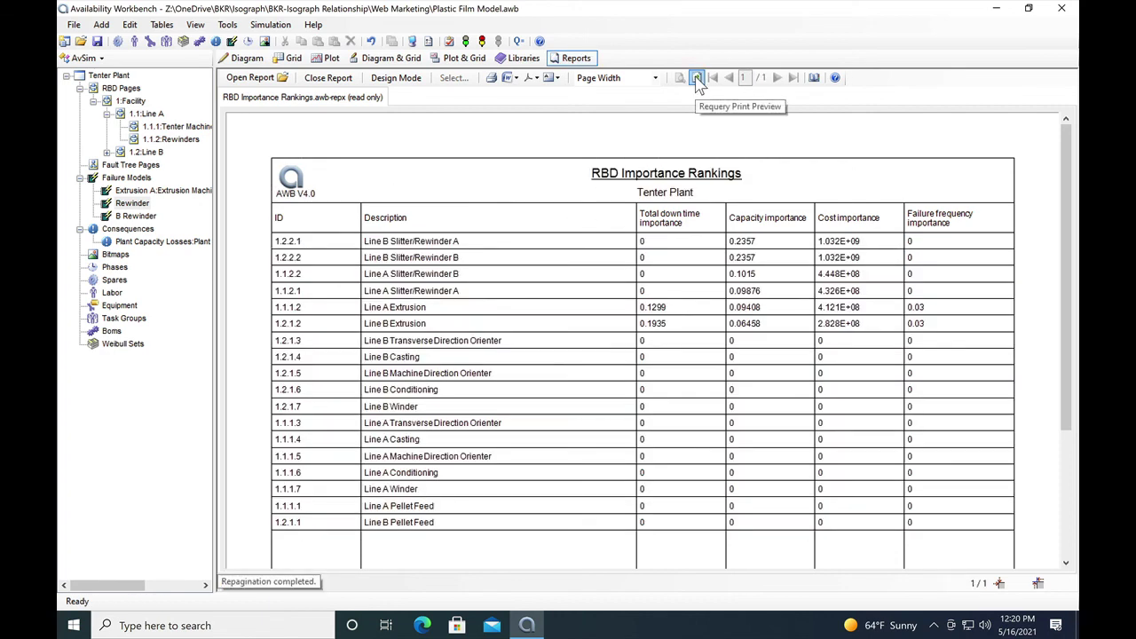